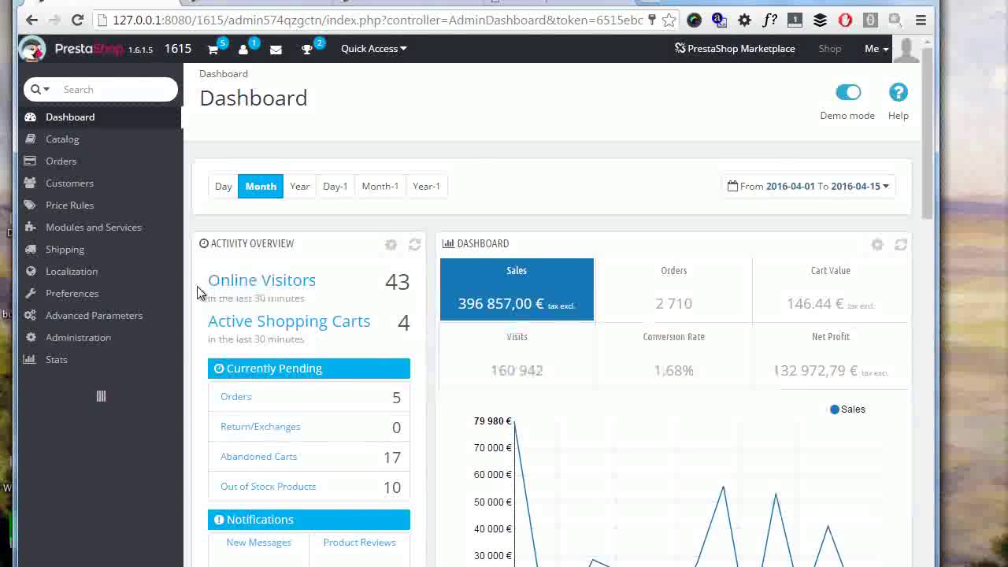
# - Open the best-sales entry for editing in the SEO & URLs preferences, down to its Rewritten URL field
pyautogui.moveTo(126, 300)
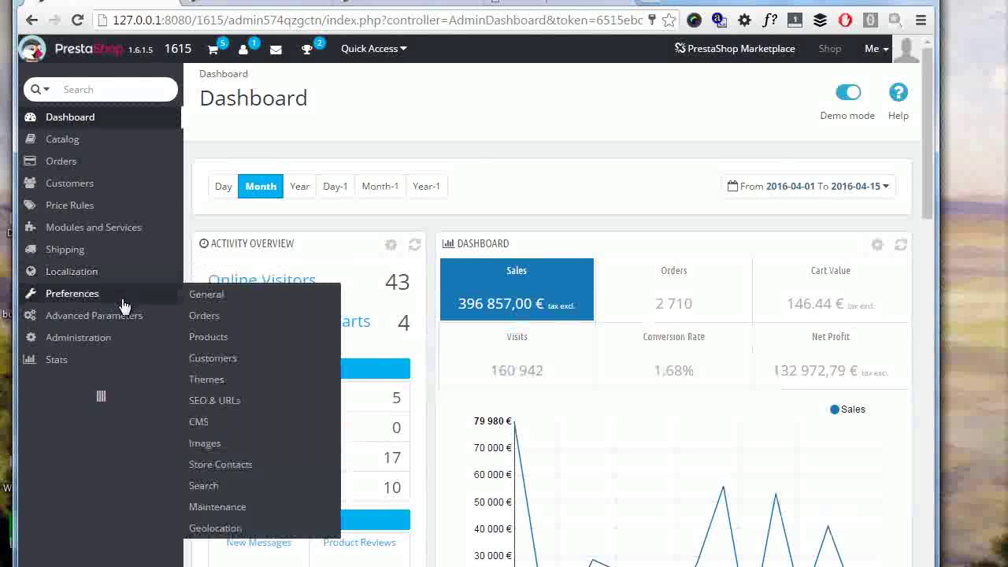
pyautogui.click(233, 402)
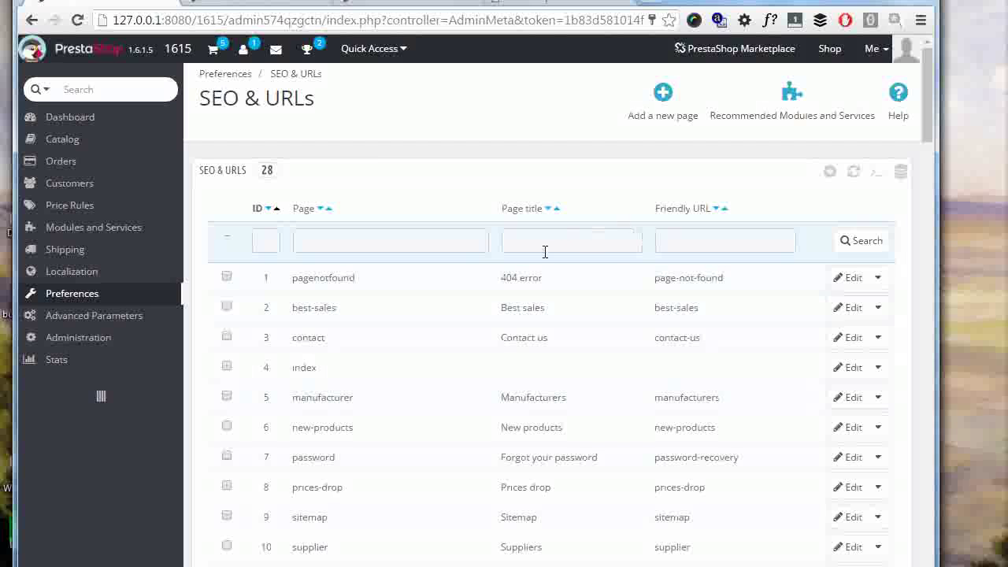
pyautogui.scroll(-1, 540, 241)
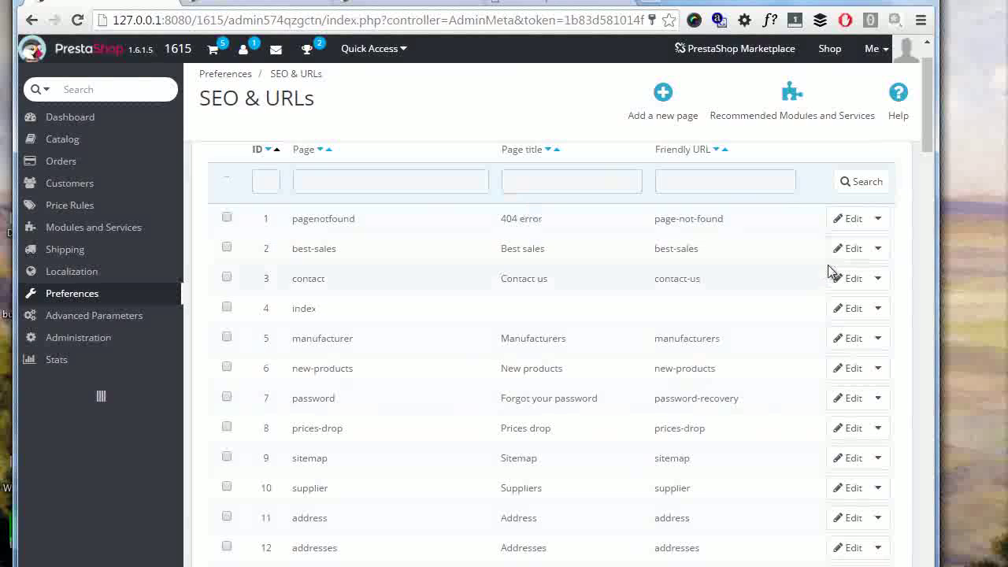
pyautogui.click(848, 249)
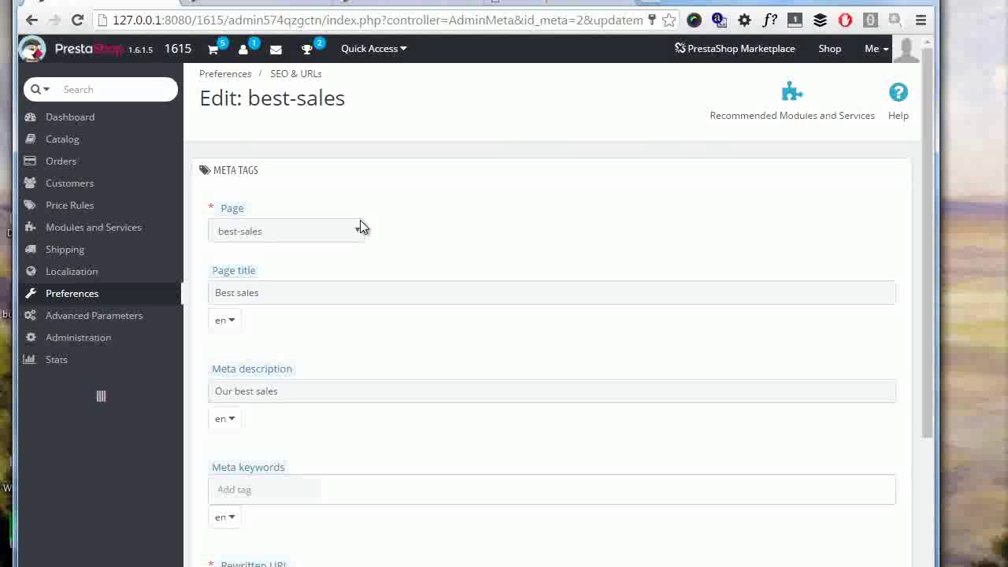
pyautogui.scroll(-2, 358, 232)
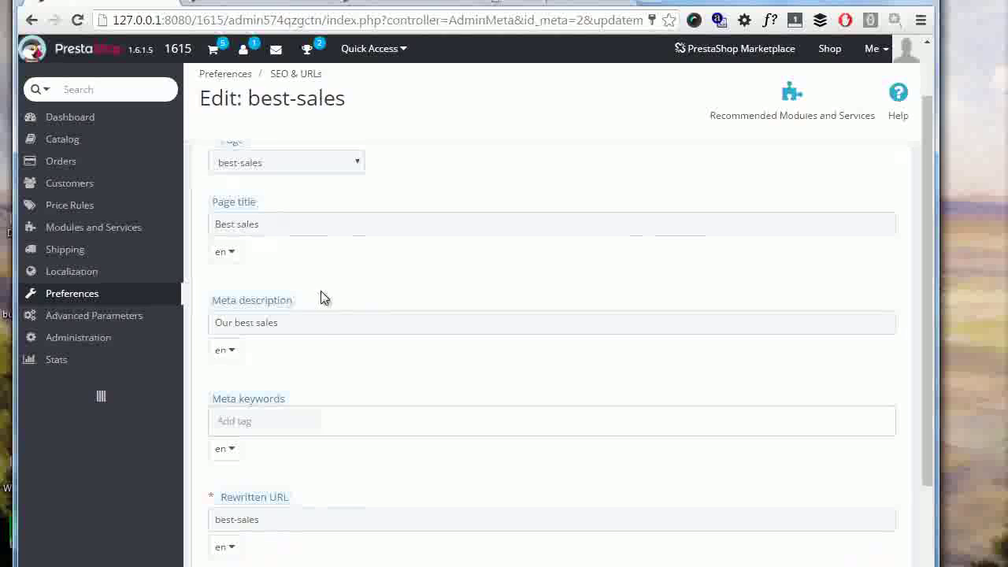
pyautogui.scroll(-3, 326, 322)
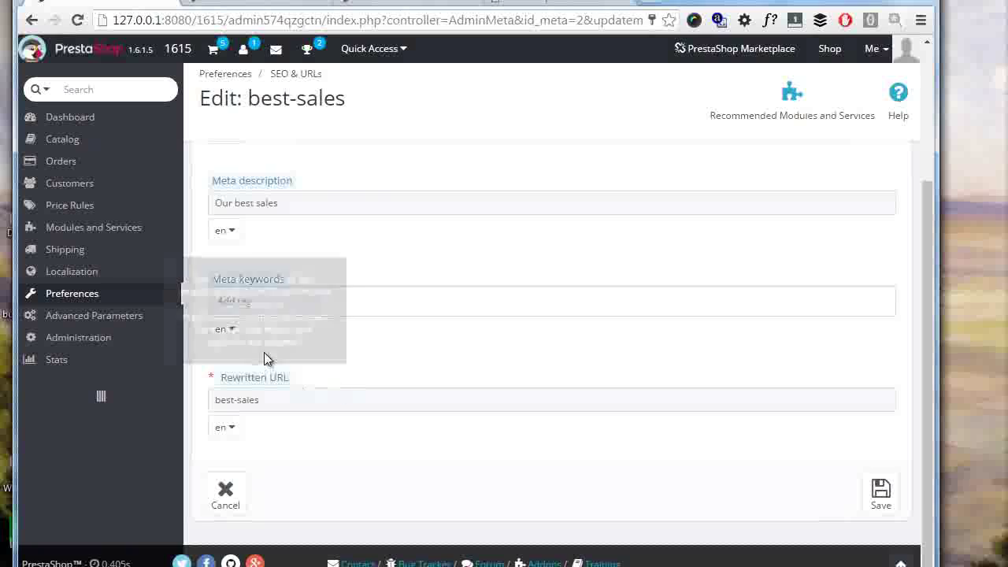
pyautogui.moveTo(273, 380)
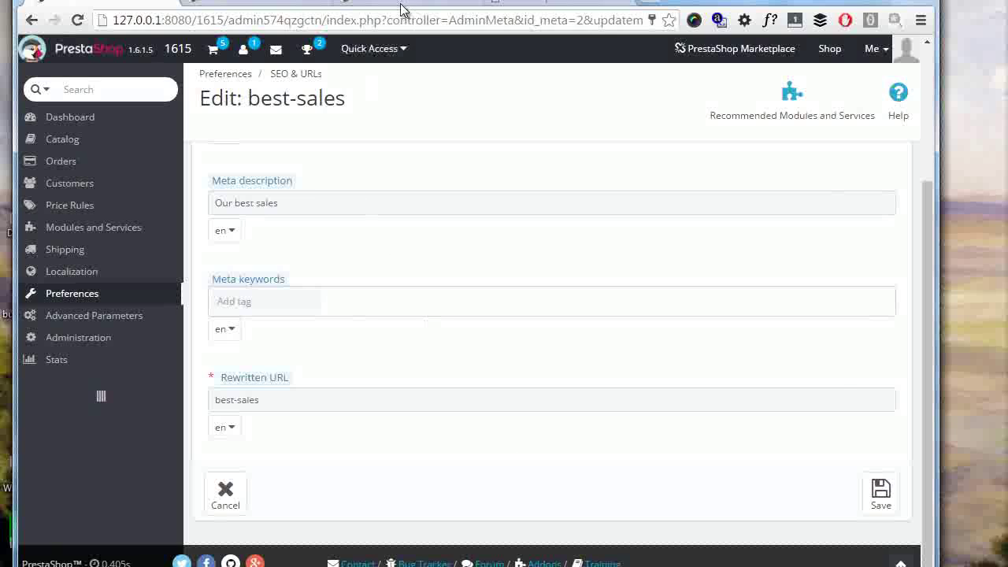
# - Check the best-sales part of the address on the storefront's top sellers page, and return to the entry's edit form
pyautogui.click(303, 6)
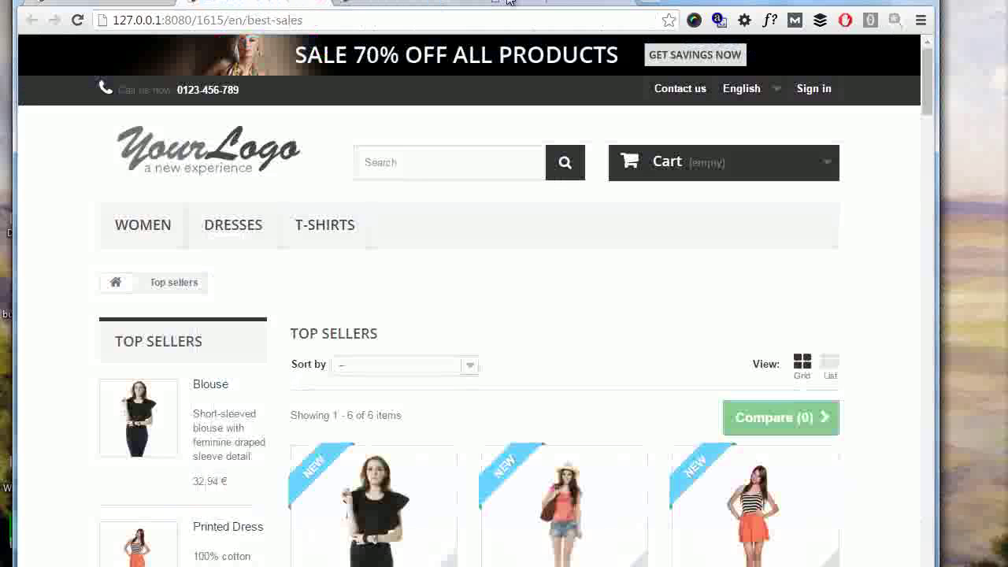
pyautogui.moveTo(244, 24); pyautogui.dragTo(355, 23)
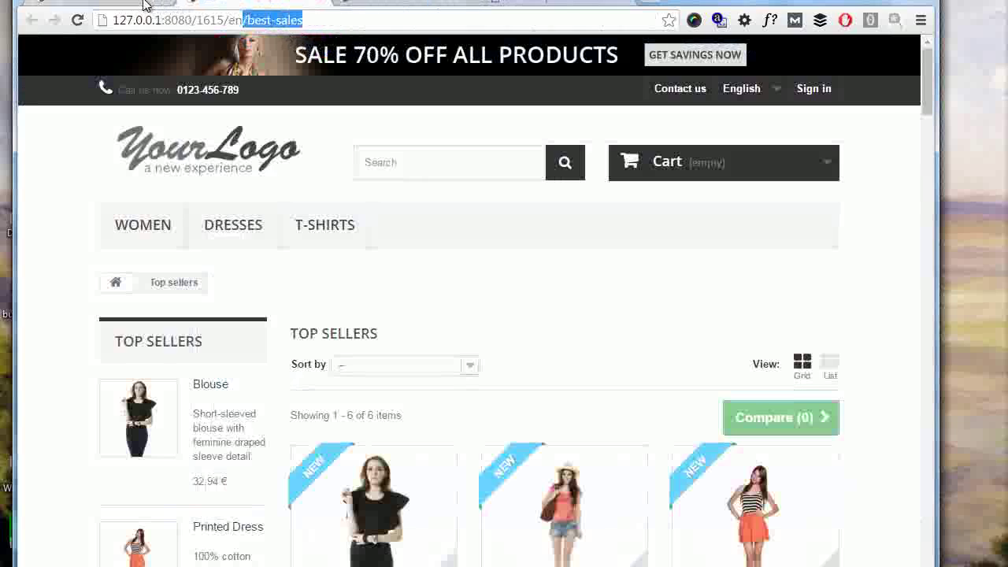
pyautogui.click(184, 7)
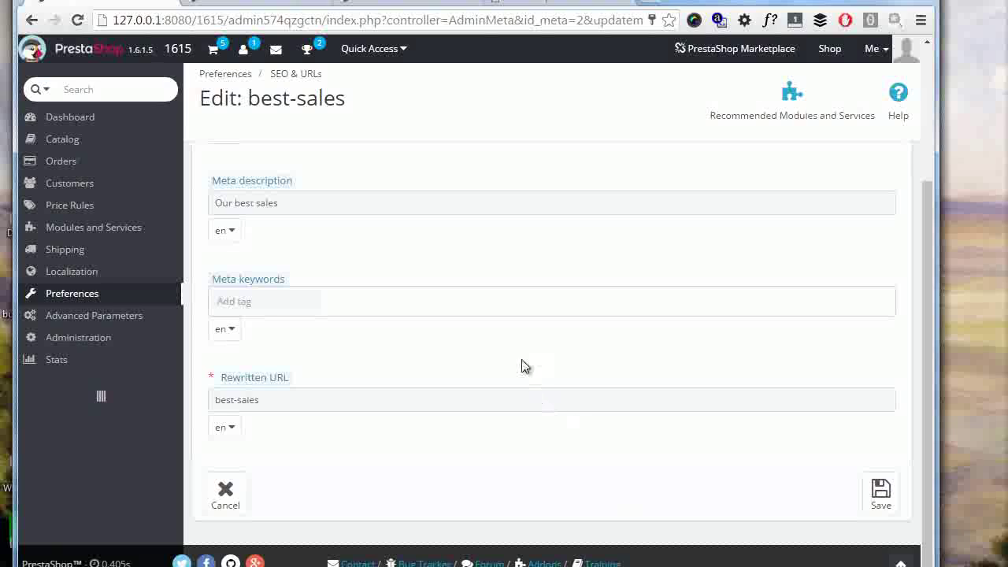
# - Try the rewritten URL best-shoes-of-2016 for the best-sales page, and discard the edit
pyautogui.click(304, 399)
pyautogui.hotkey('ctrl', 'a')
pyautogui.write('b')
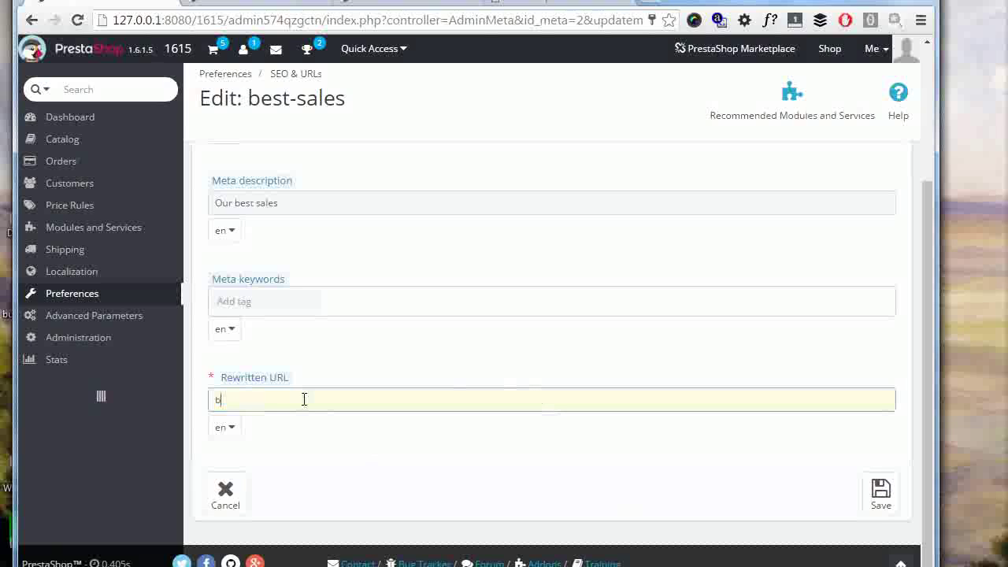
pyautogui.write('est-shoes')
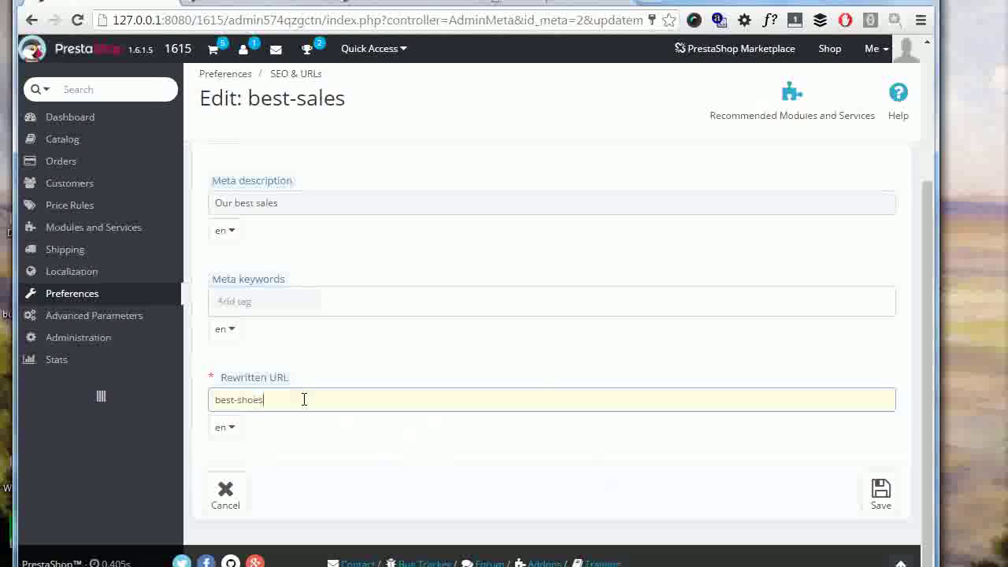
pyautogui.write('-of-2016')
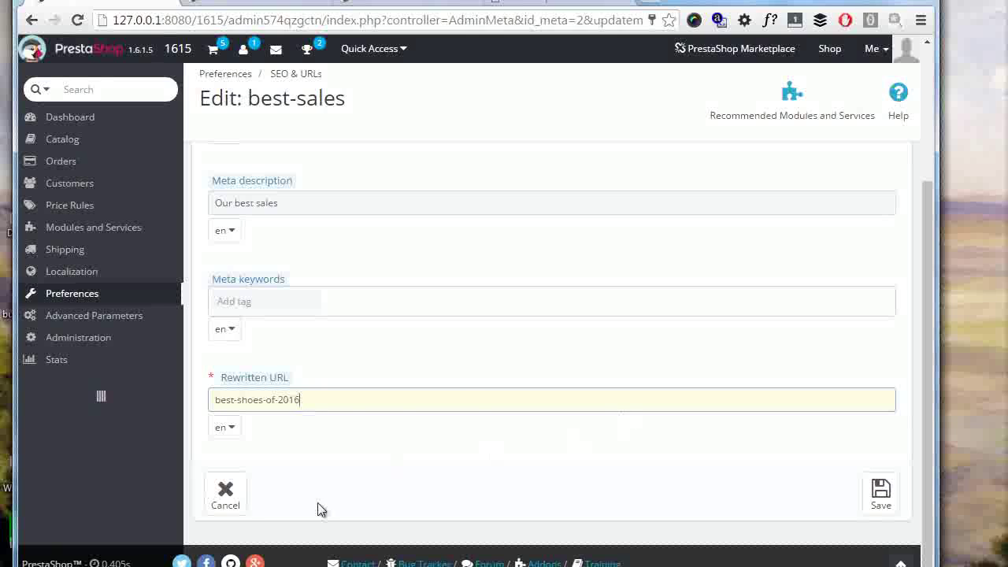
pyautogui.click(233, 496)
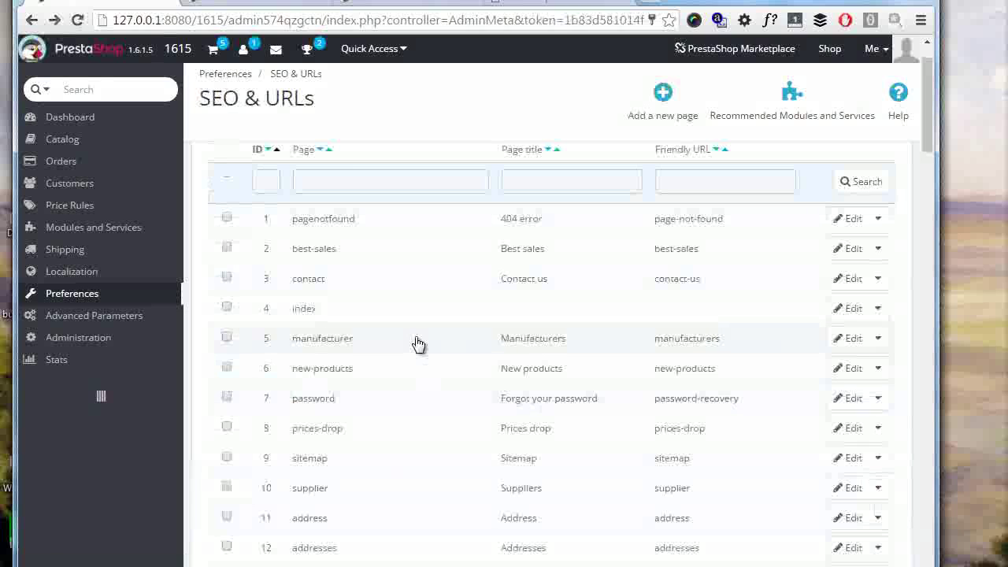
# - Set "Disable Apache's mod_security module" to Yes in the URL setup and save the settings
pyautogui.scroll(-15, 418, 344)
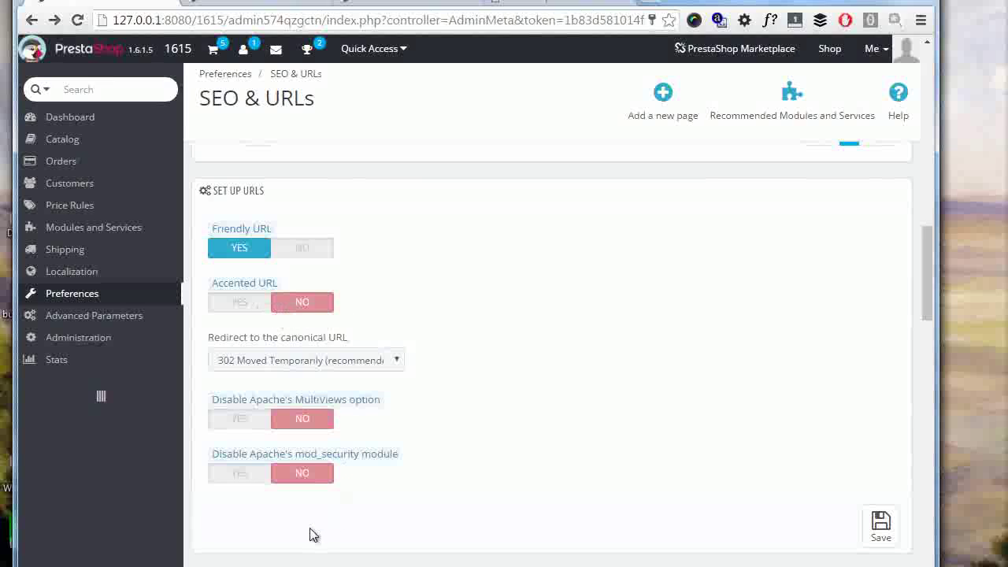
pyautogui.click(243, 477)
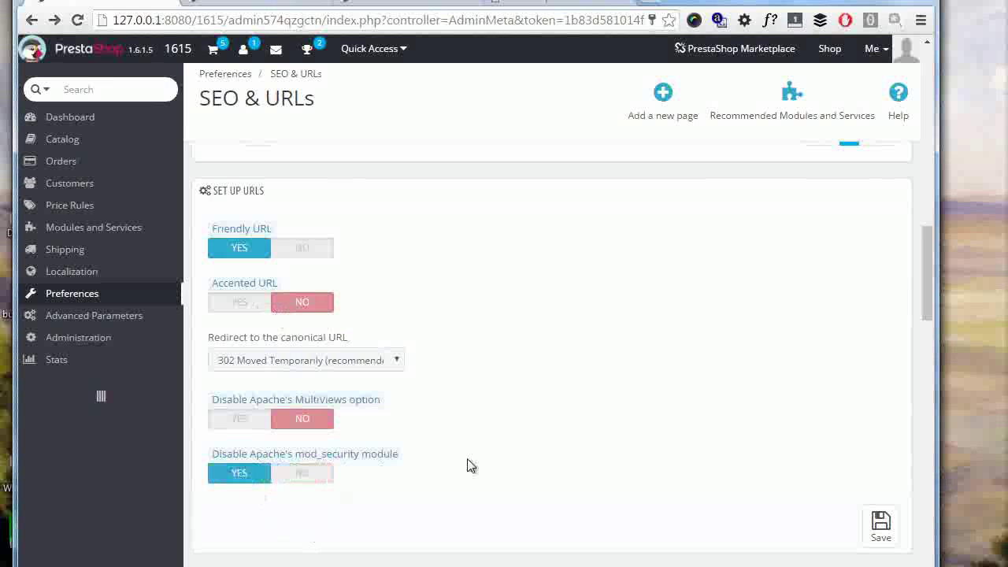
pyautogui.scroll(-1, 683, 460)
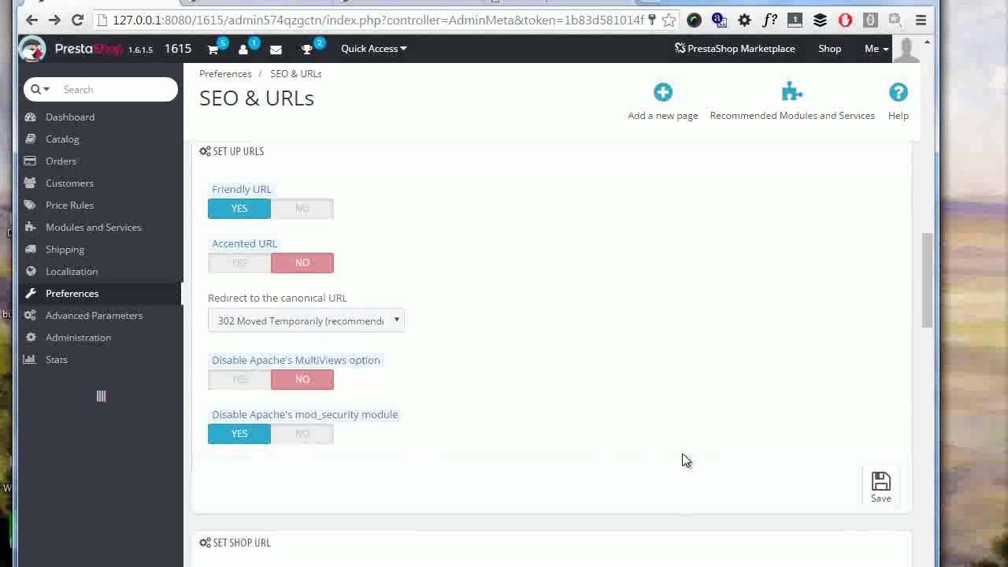
pyautogui.click(880, 484)
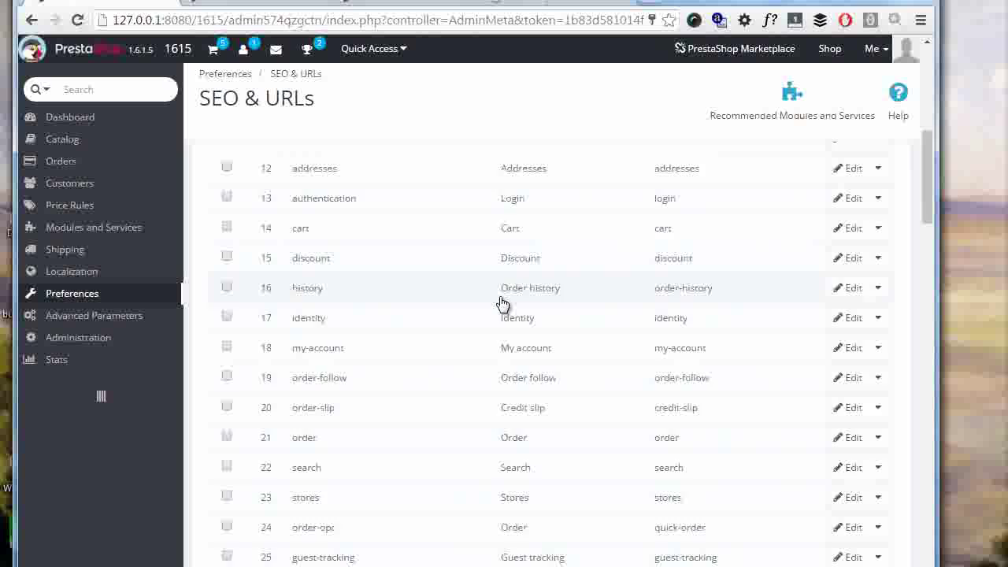
# - Examine the shop domain, SSL domain and base URI settings against the shop's current web address
pyautogui.scroll(-15, 502, 303)
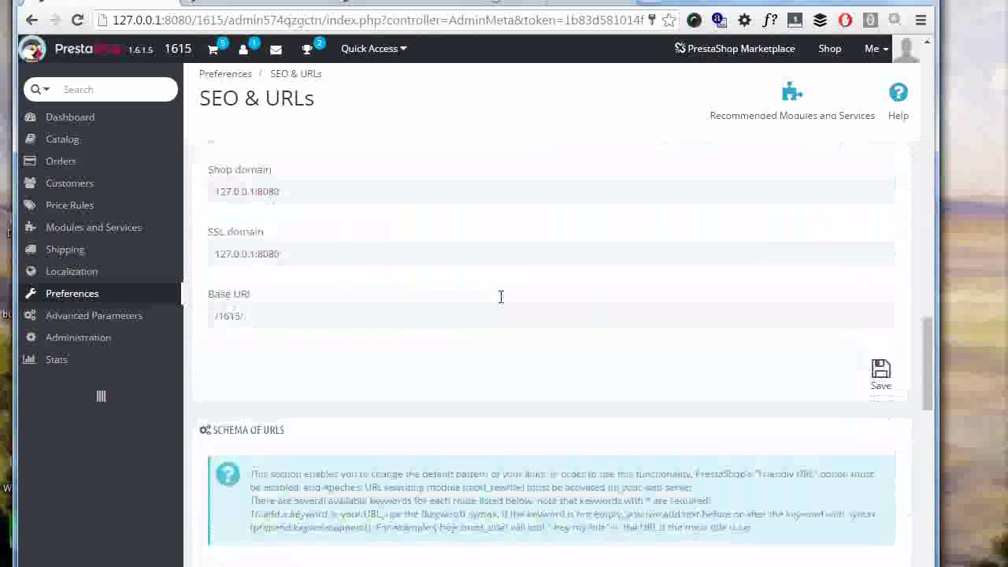
pyautogui.scroll(1, 501, 296)
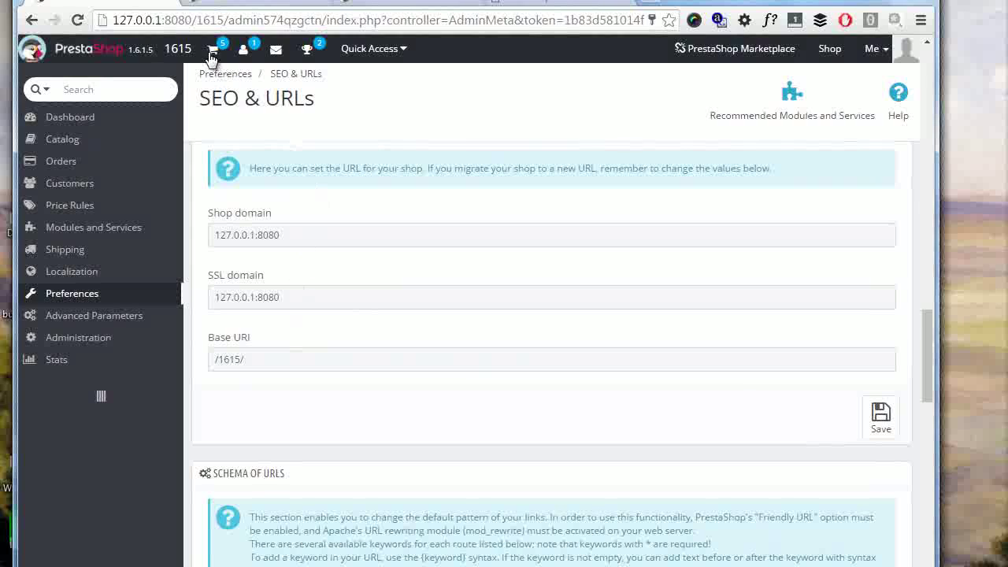
pyautogui.moveTo(193, 20); pyautogui.dragTo(112, 20)
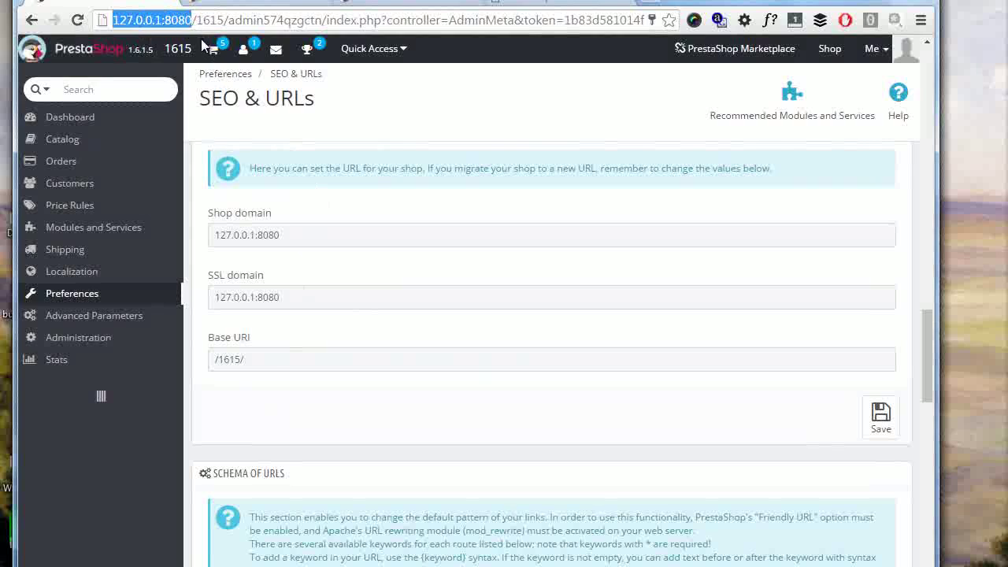
pyautogui.tripleClick(240, 364)
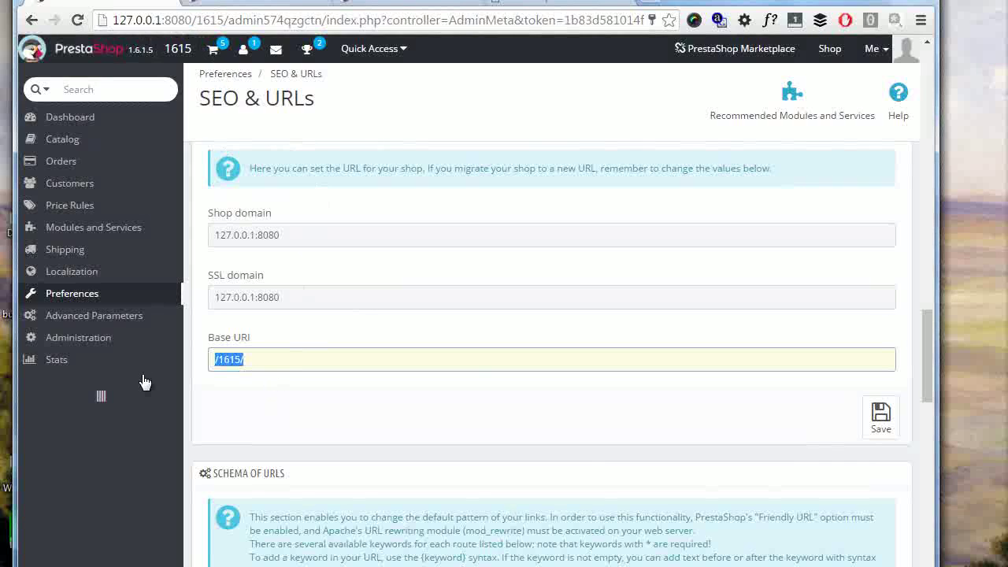
pyautogui.click(312, 360)
pyautogui.moveTo(286, 364); pyautogui.dragTo(216, 360)
pyautogui.click(297, 358)
# - Bring up the Schema of URLs section and widen the browser window on both sides to fill the screen width
pyautogui.scroll(-4, 627, 449)
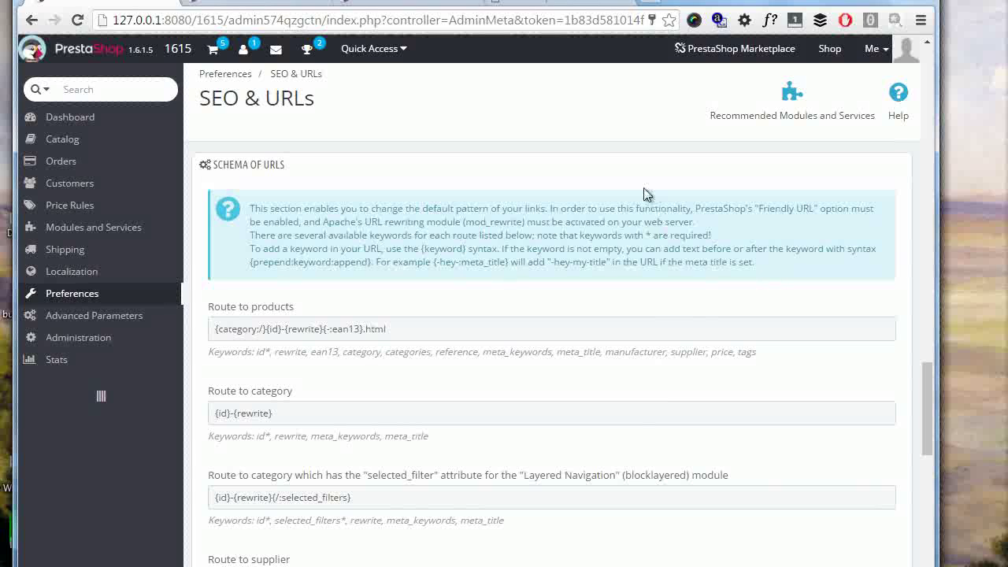
pyautogui.scroll(-2, 644, 195)
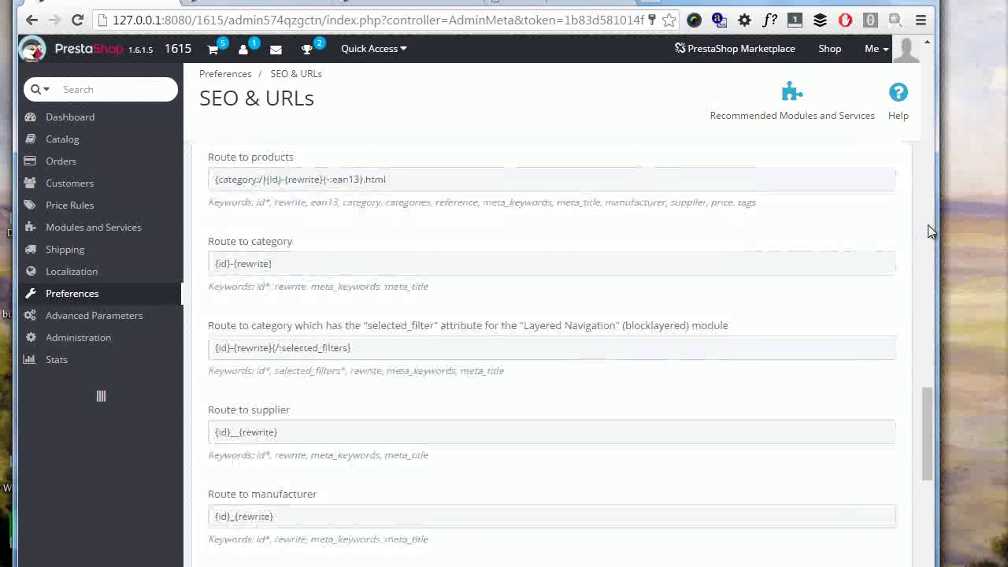
pyautogui.moveTo(937, 224); pyautogui.dragTo(1006, 228)
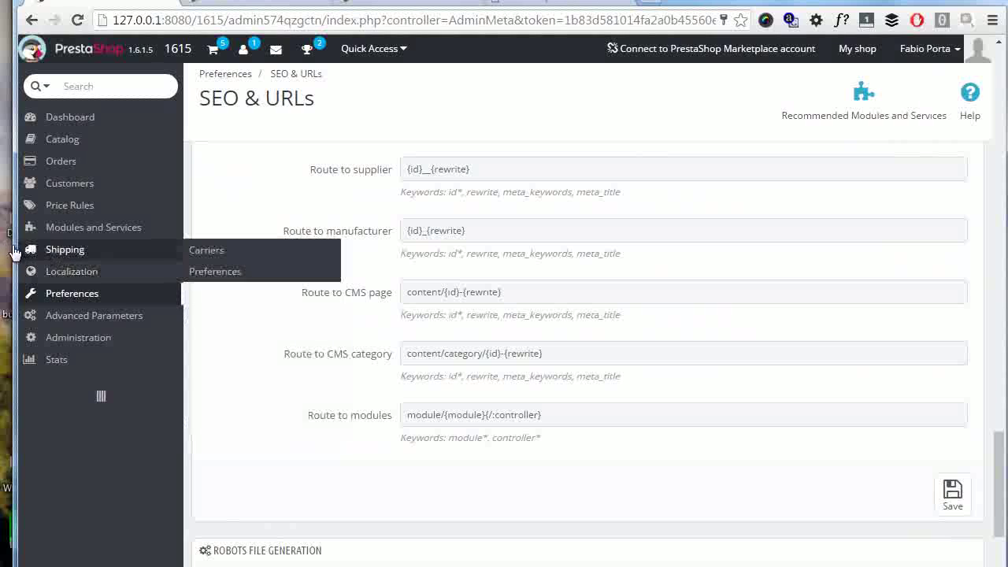
pyautogui.moveTo(27, 251); pyautogui.dragTo(715, 491)
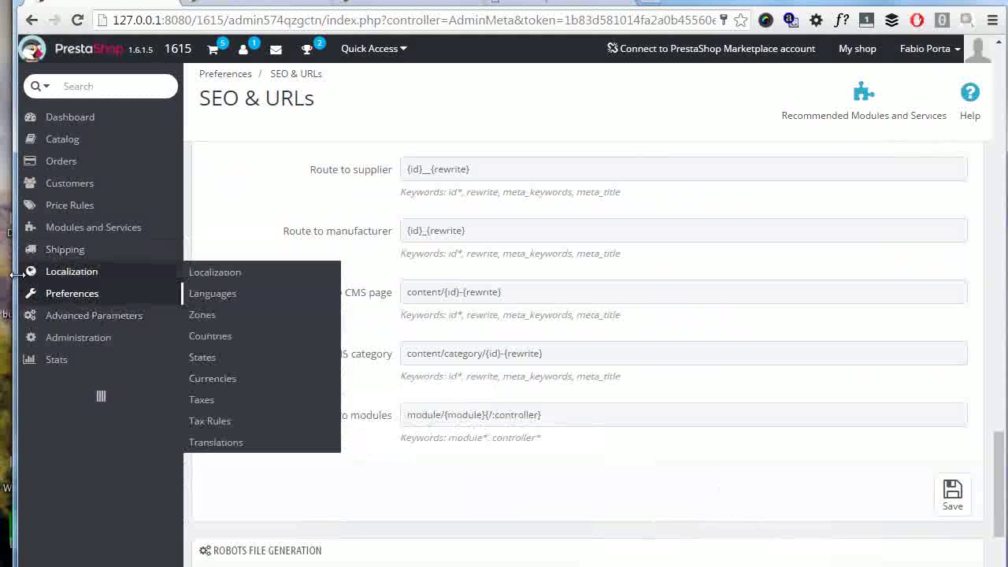
pyautogui.moveTo(12, 274); pyautogui.dragTo(0, 274)
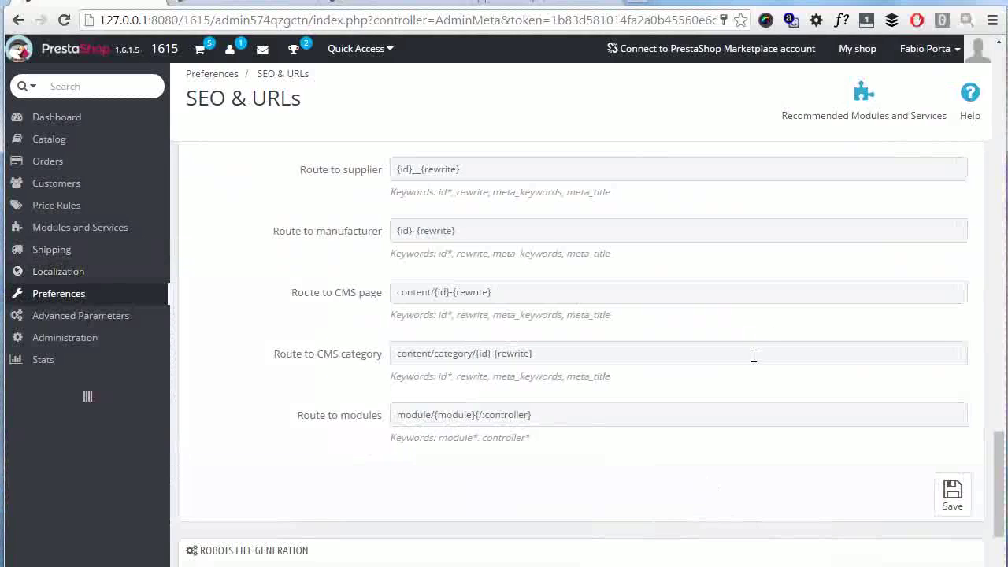
# - Examine the Schema of URLs routes and their keywords, from products to modules, focusing on the category part of the product route
pyautogui.scroll(-2, 717, 335)
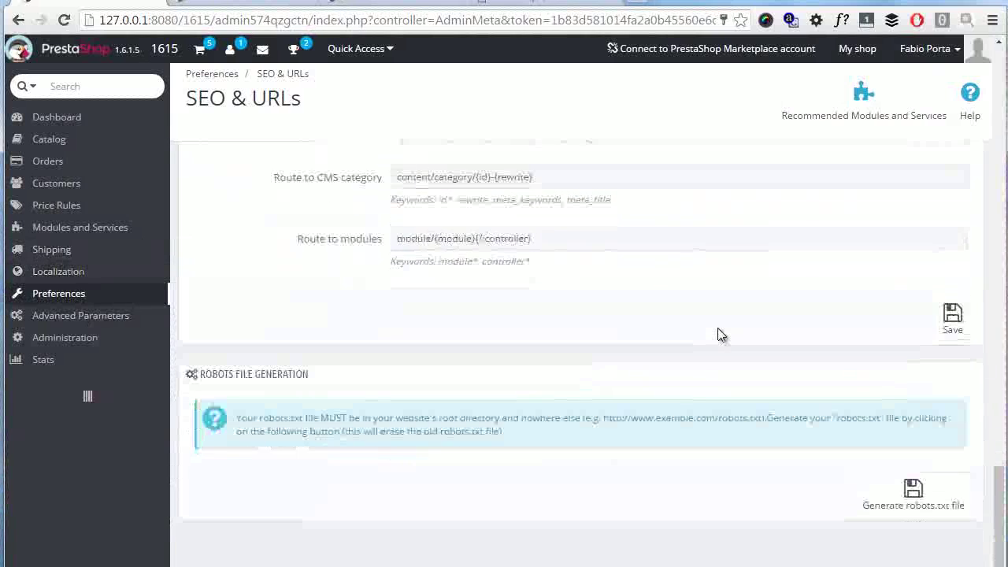
pyautogui.scroll(7, 717, 336)
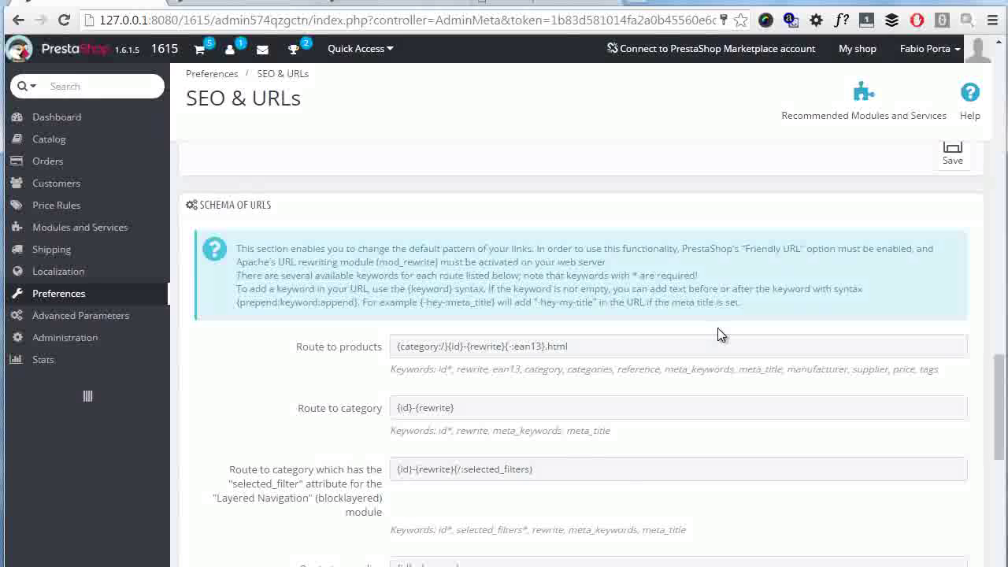
pyautogui.scroll(-1, 692, 316)
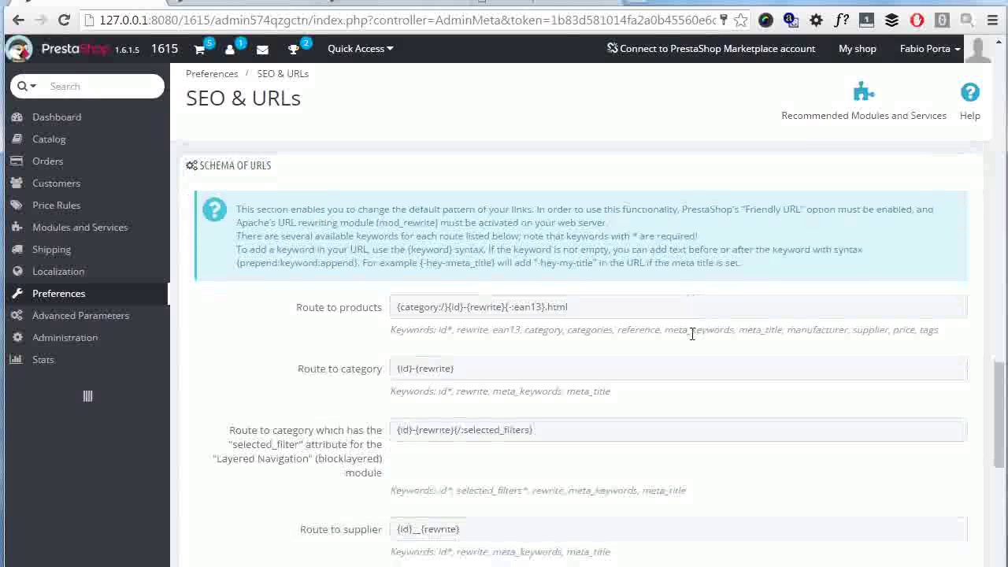
pyautogui.scroll(-5, 653, 322)
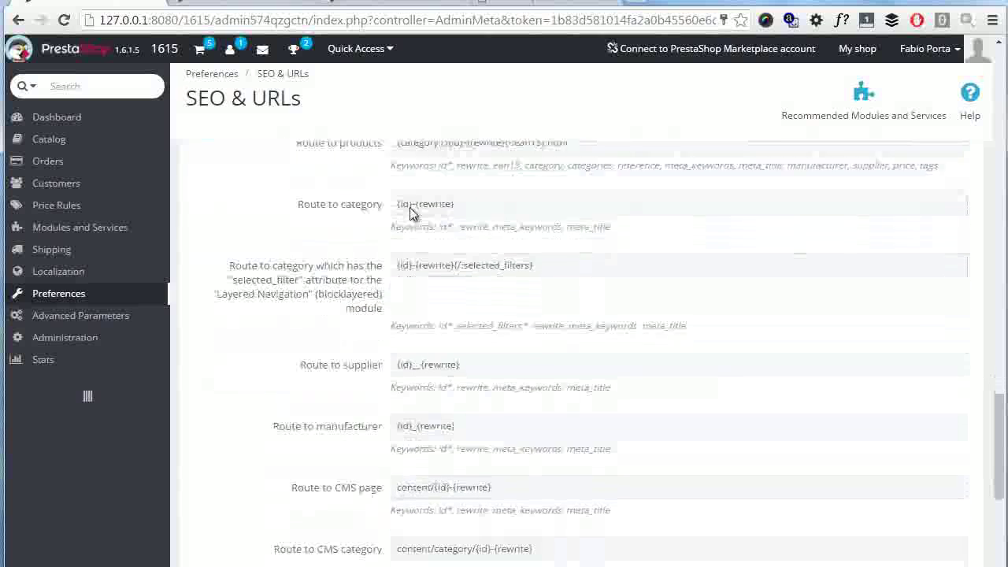
pyautogui.scroll(-2, 400, 288)
pyautogui.scroll(2, 464, 319)
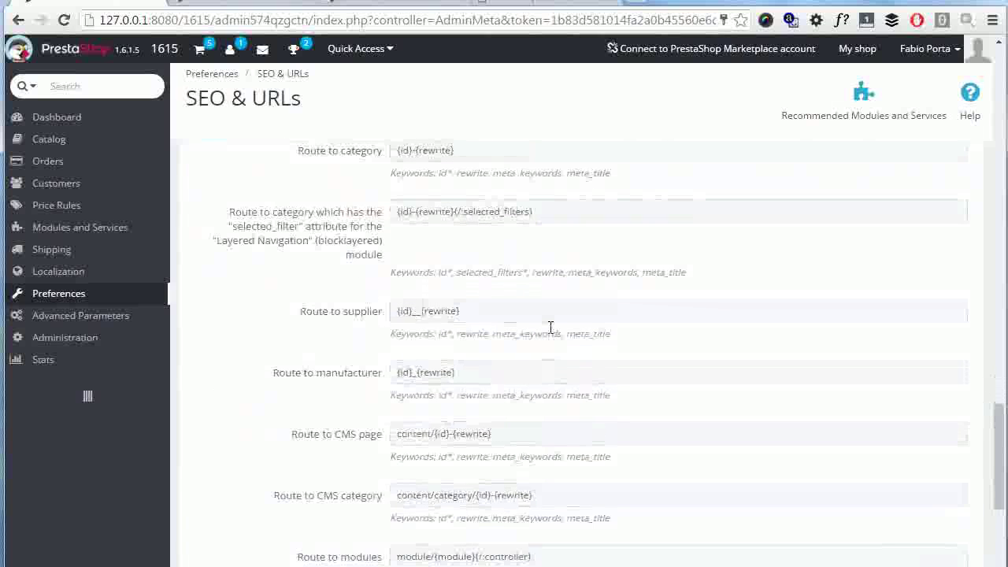
pyautogui.scroll(4, 551, 327)
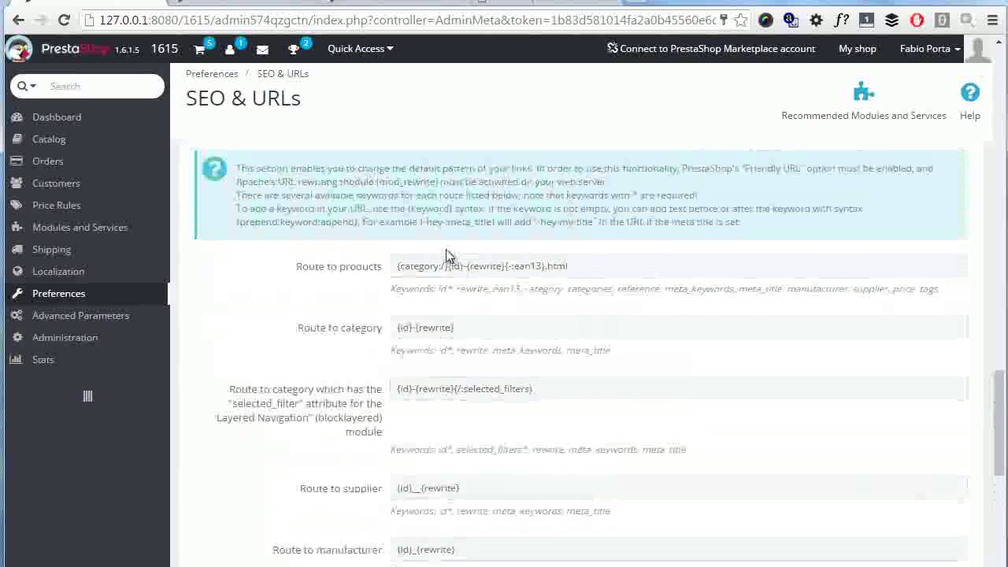
pyautogui.click(421, 266)
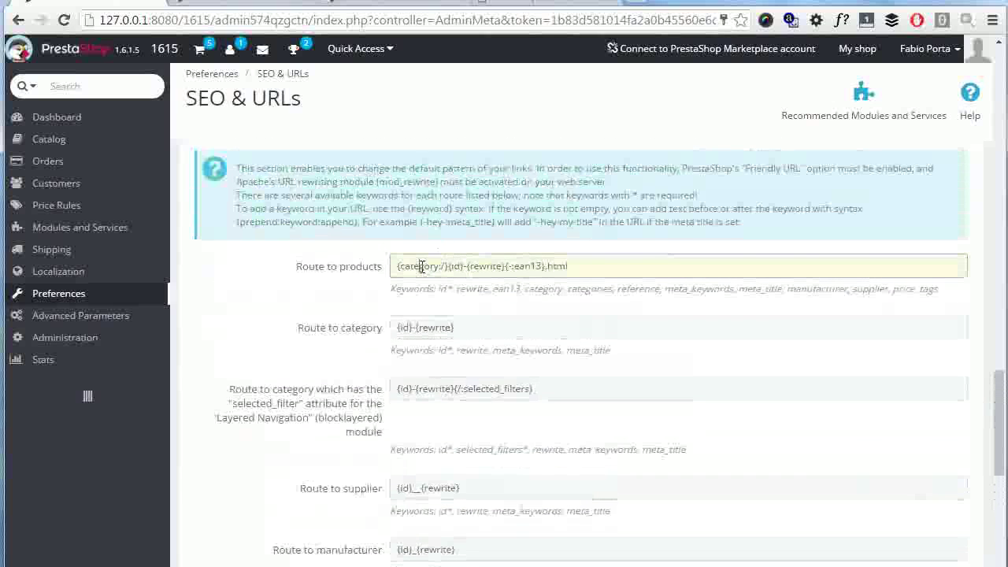
# - Switch to the shop's best-sales page, reload it, open the Blouse product and examine the category part of its web address
pyautogui.click(264, 4)
pyautogui.scroll(-5, 441, 189)
pyautogui.press('Return')
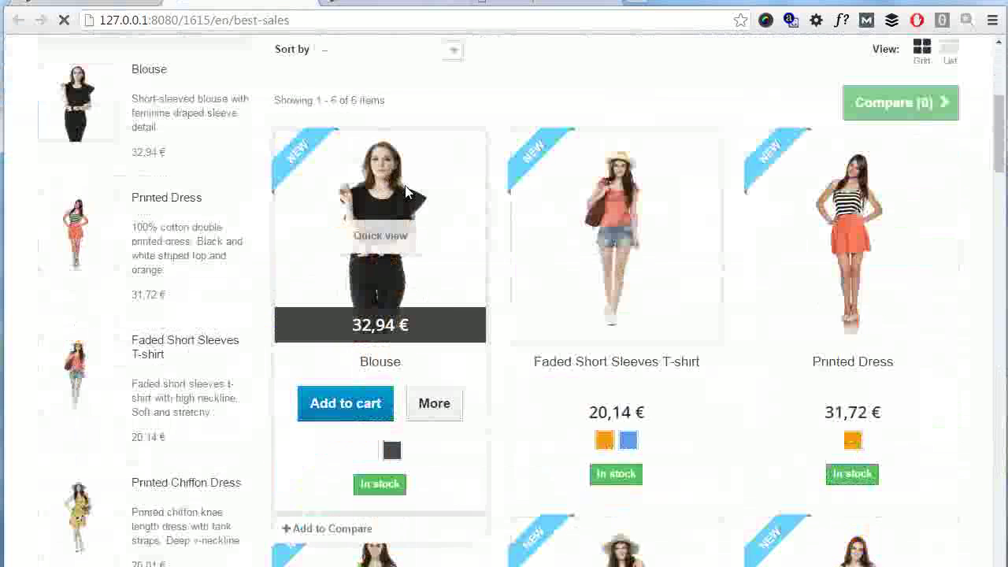
pyautogui.click(405, 190)
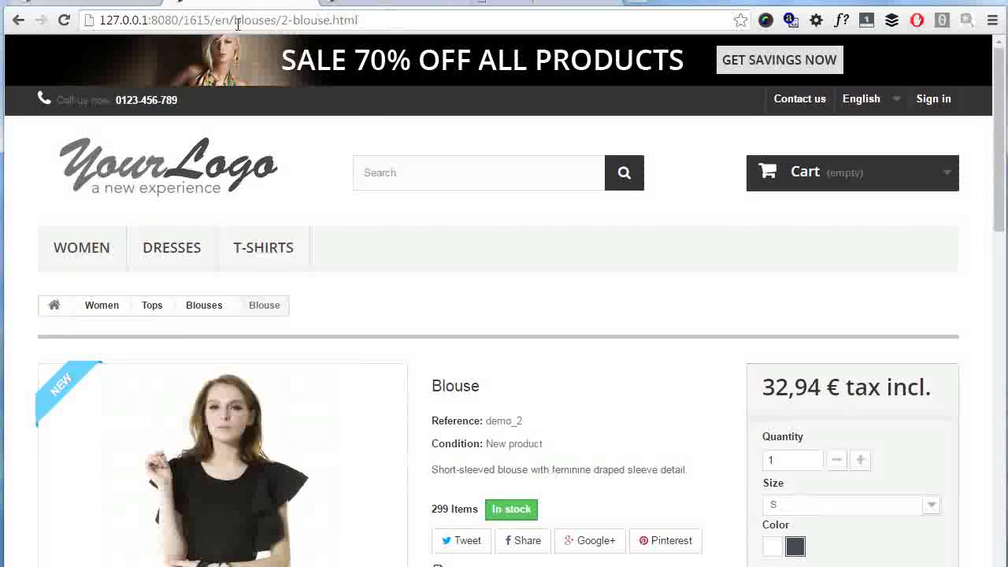
pyautogui.moveTo(233, 20); pyautogui.dragTo(377, 31)
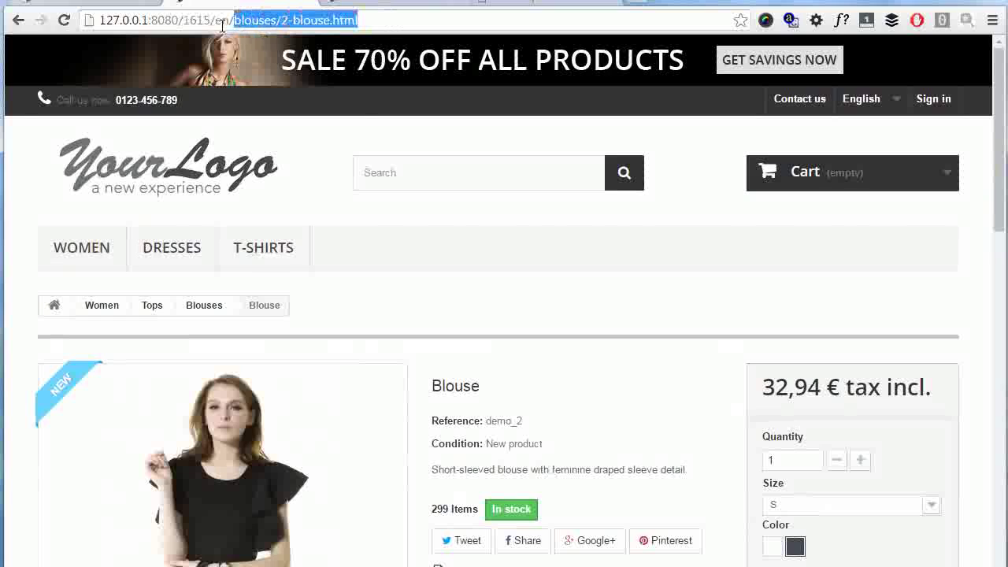
pyautogui.click(270, 20)
pyautogui.doubleClick(270, 20)
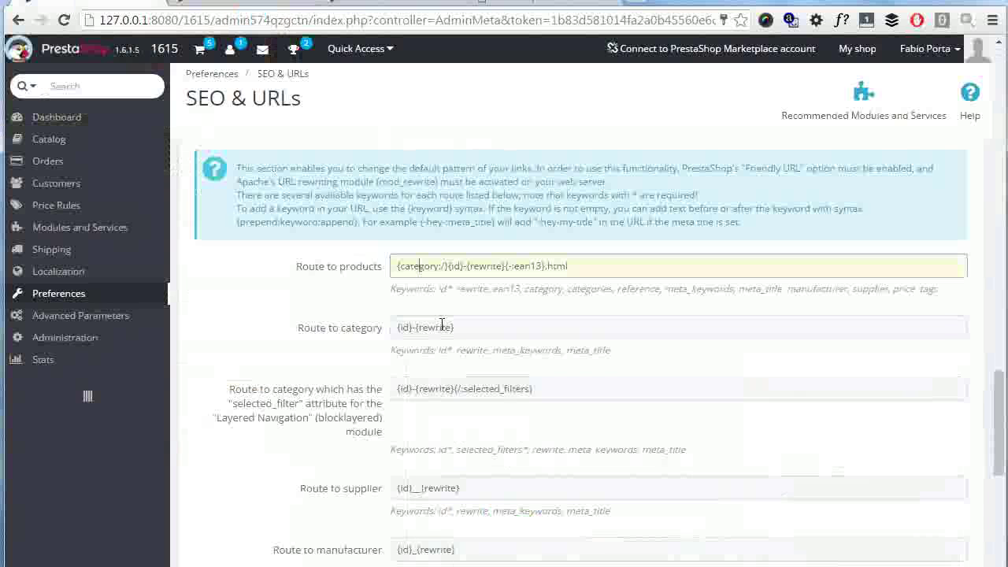
# - Change the category keyword to categories in the route to products
pyautogui.click(763, 255)
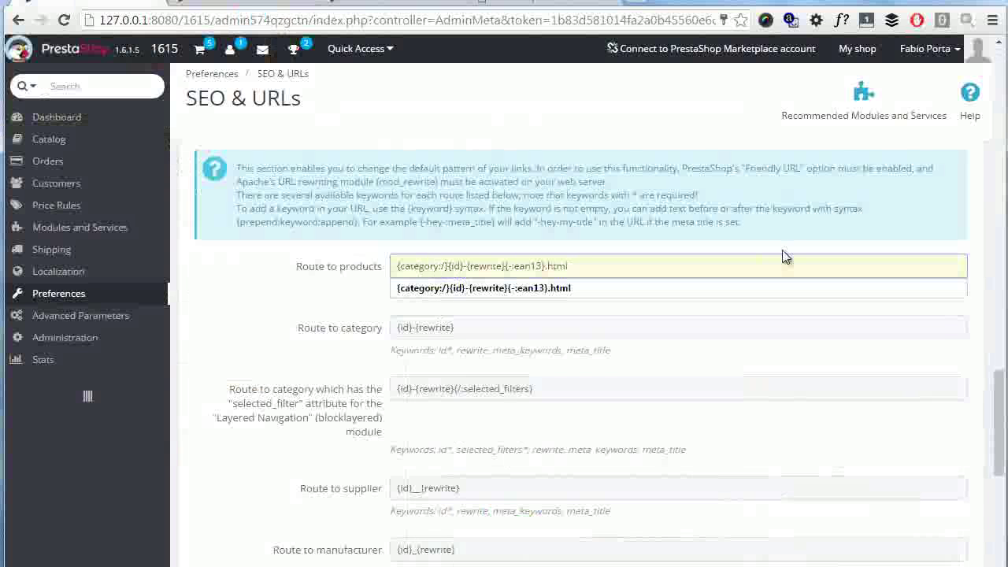
pyautogui.press('Left')
pyautogui.press('Left')
pyautogui.press('Left')
pyautogui.press('Left')
pyautogui.press('Left')
pyautogui.press('Left')
pyautogui.press('Left')
pyautogui.press('Left')
pyautogui.press('Left')
pyautogui.press('Left')
pyautogui.press('Left')
pyautogui.press('Left')
pyautogui.press('Left')
pyautogui.press('Left')
pyautogui.press('Left')
pyautogui.press('Left')
pyautogui.press('Left')
pyautogui.press('Left')
pyautogui.press('Left')
pyautogui.press('Left')
pyautogui.press('BackSpace')
pyautogui.write('ies')
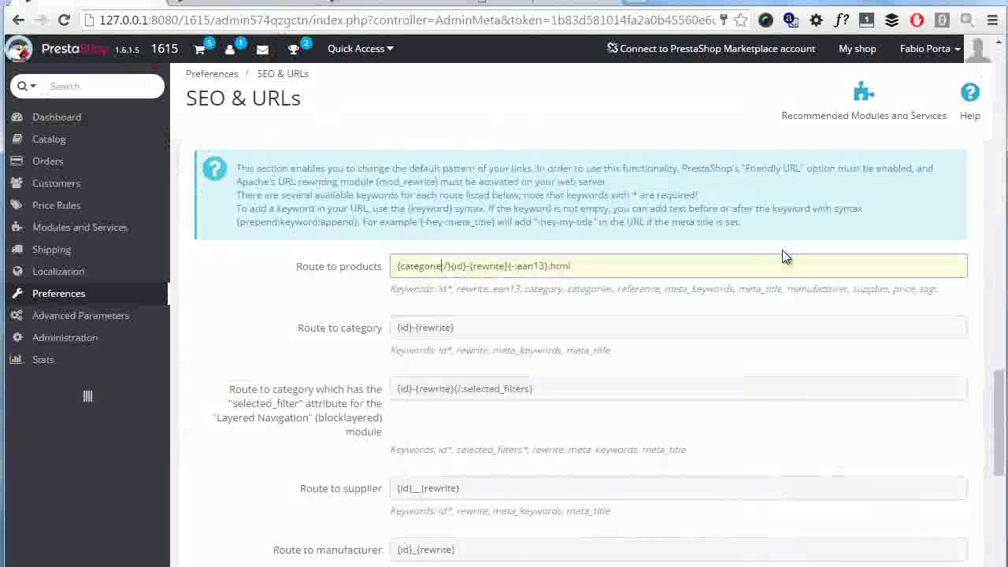
# - Remove the .html ending from the route to products and save the URL schema
pyautogui.press('BackSpace')
pyautogui.press('BackSpace')
pyautogui.press('BackSpace')
pyautogui.press('BackSpace')
pyautogui.press('BackSpace')
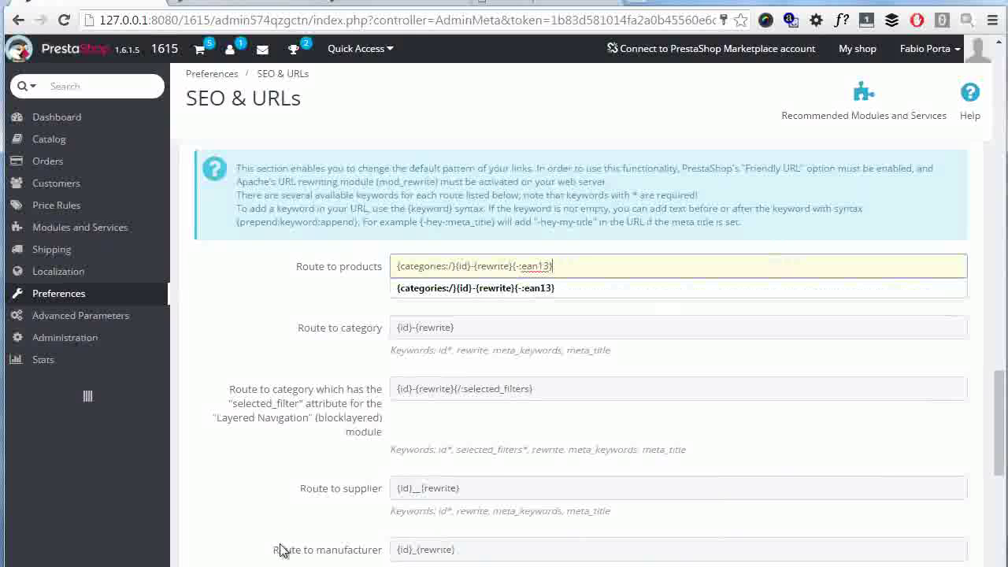
pyautogui.click(248, 263)
pyautogui.scroll(-5, 827, 362)
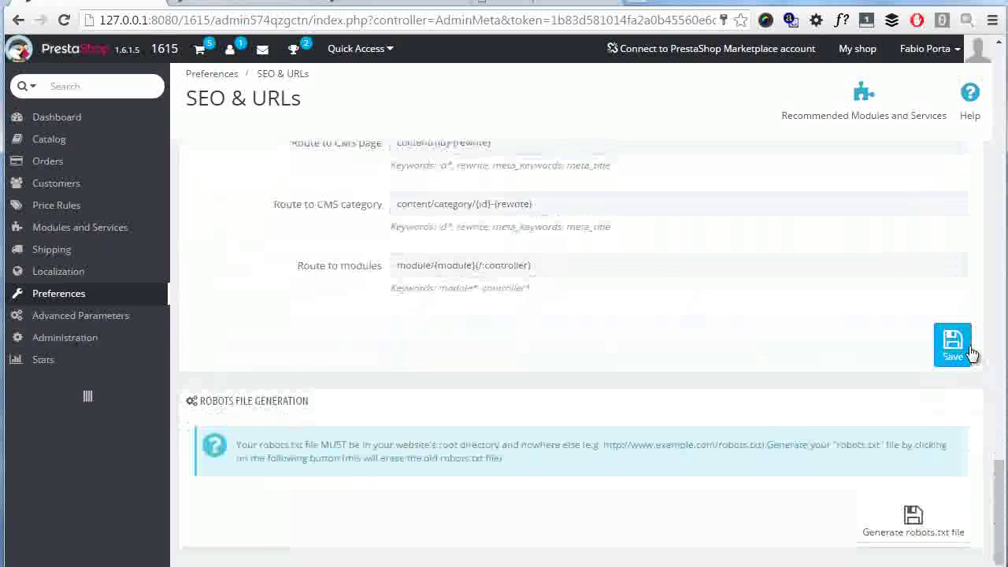
pyautogui.click(961, 348)
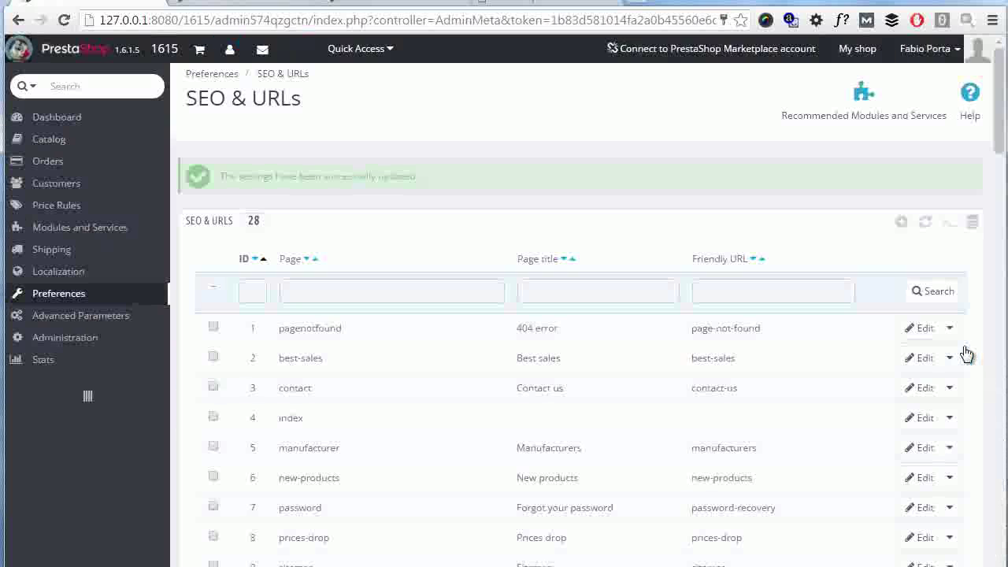
# - Switch to the shop's Blouse page and reload it at its old address to test the new product route
pyautogui.click(260, 6)
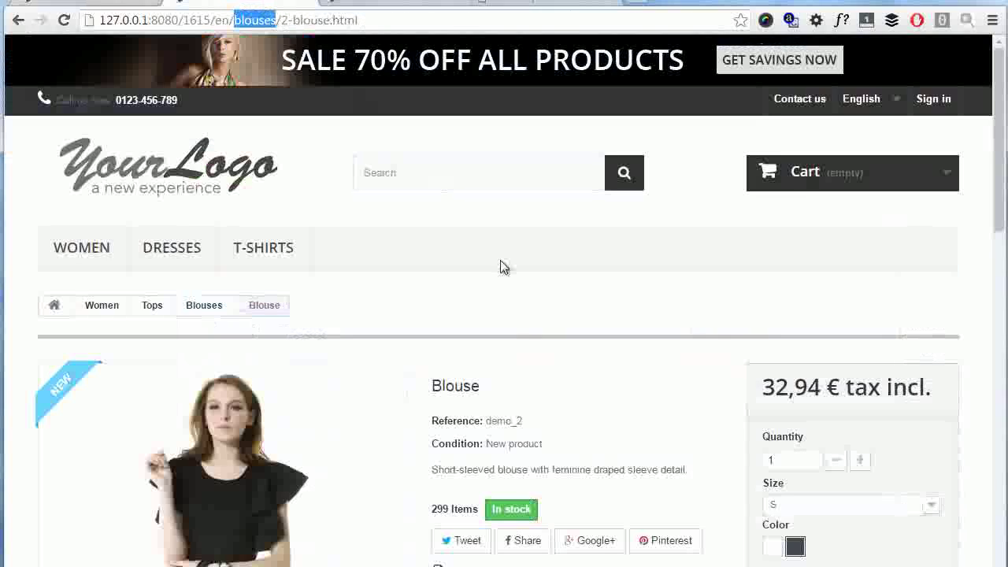
pyautogui.press('Return')
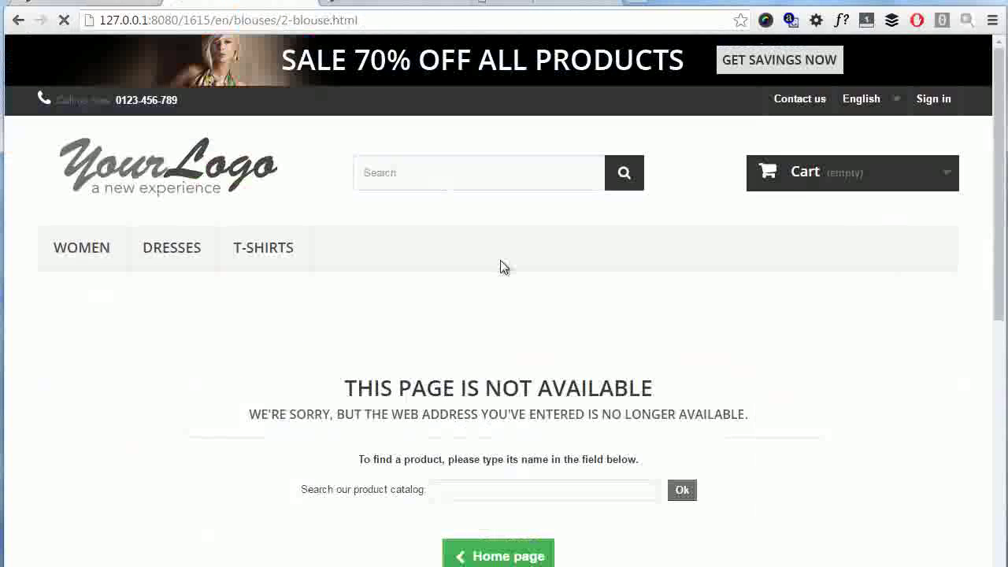
pyautogui.scroll(-1, 501, 262)
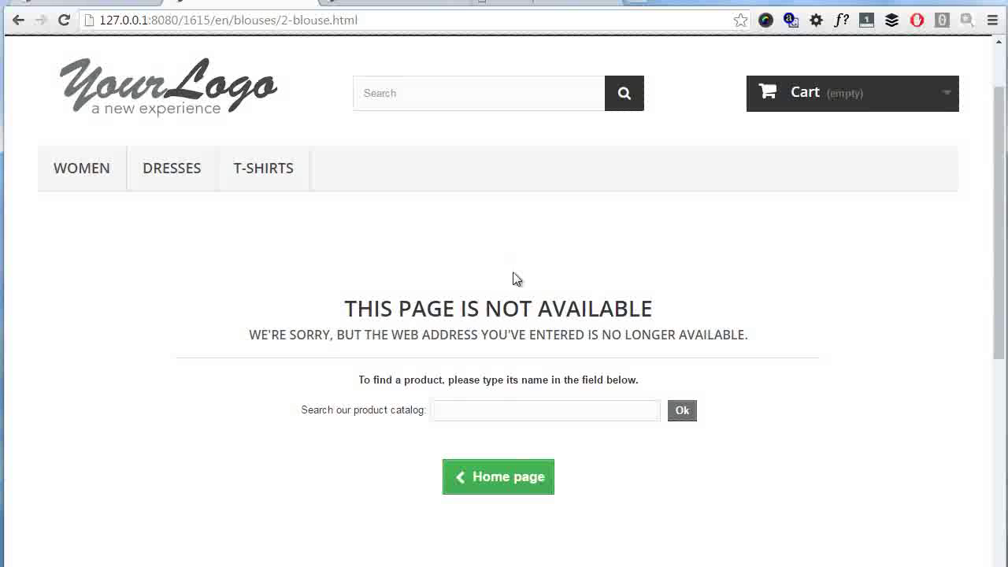
# - Open the Blouse product from the shop's home page and examine the category path and product ID in its address
pyautogui.click(197, 96)
pyautogui.scroll(-6, 402, 227)
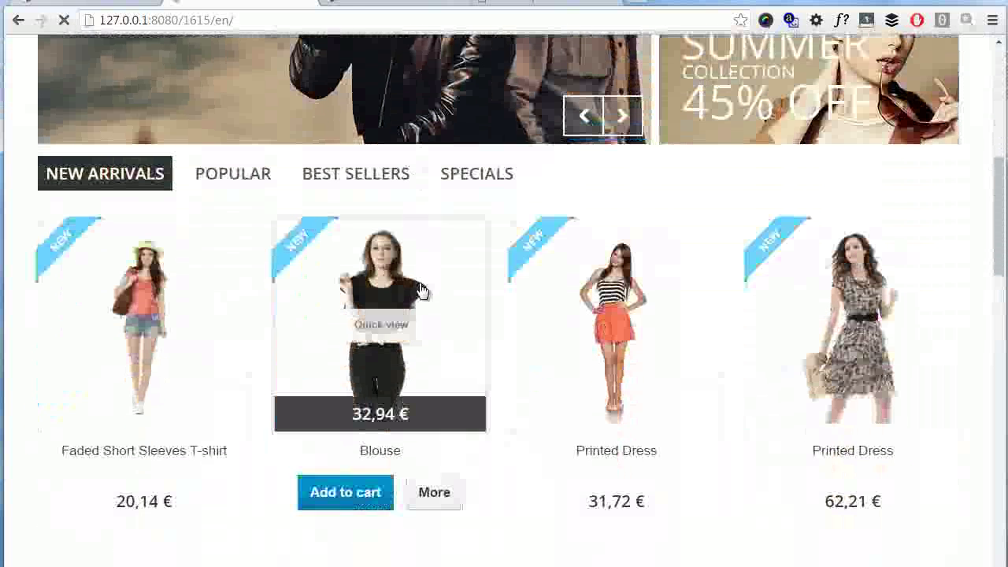
pyautogui.click(386, 254)
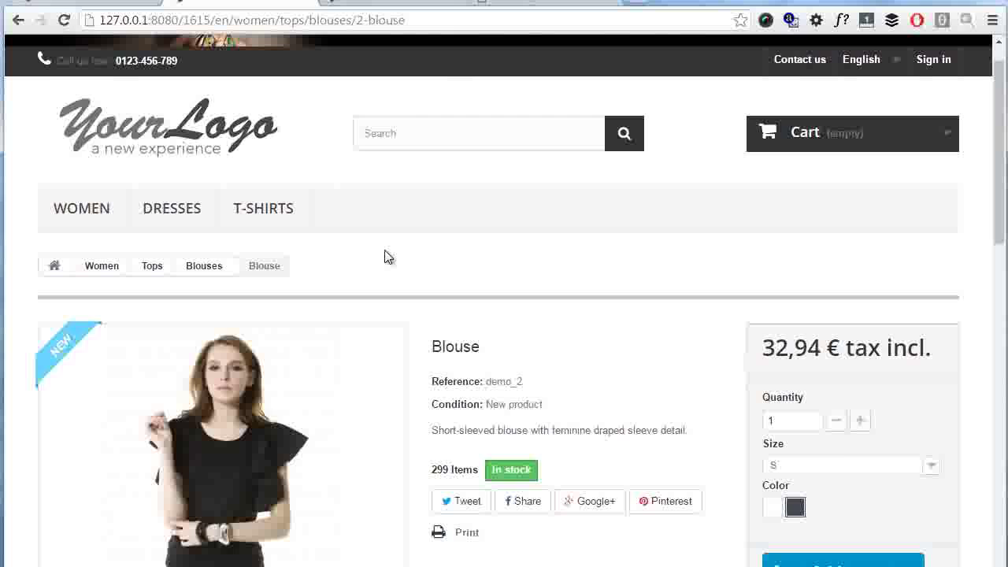
pyautogui.scroll(1, 430, 292)
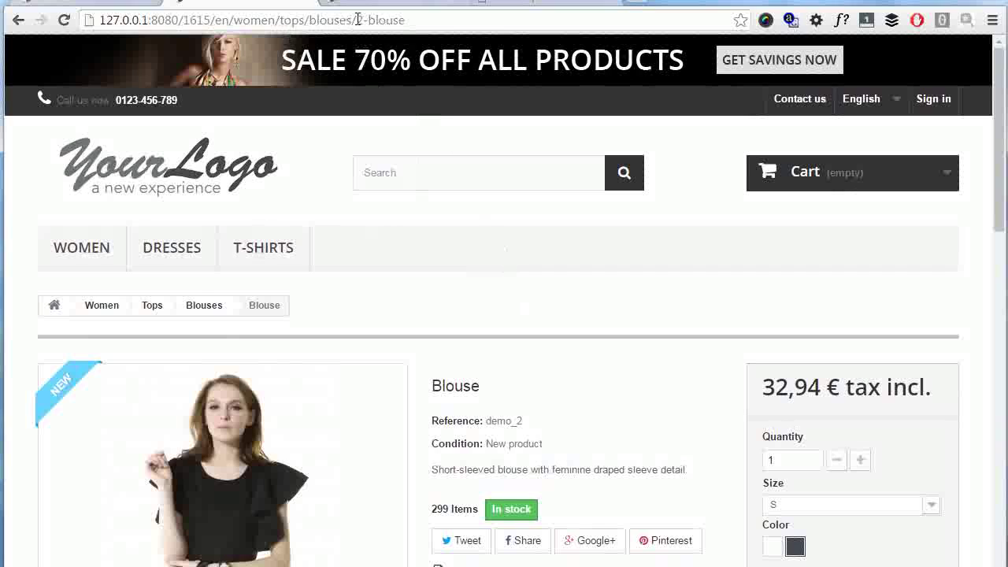
pyautogui.moveTo(357, 20); pyautogui.dragTo(364, 17)
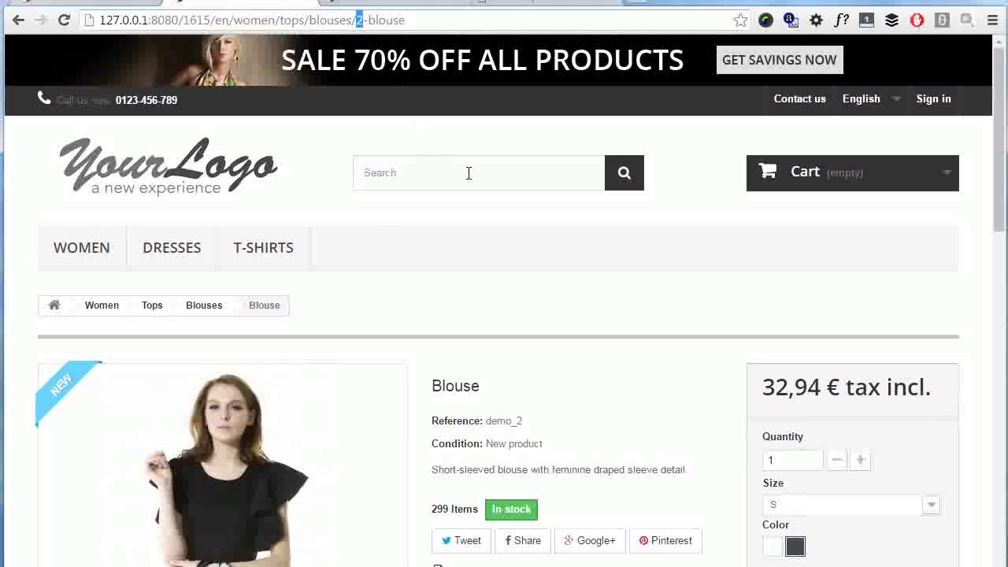
# - Look through the featured modules on store.nemops.com, such as Prestashop SEO Urls, and return to the shop's Blouse page
pyautogui.click(525, 7)
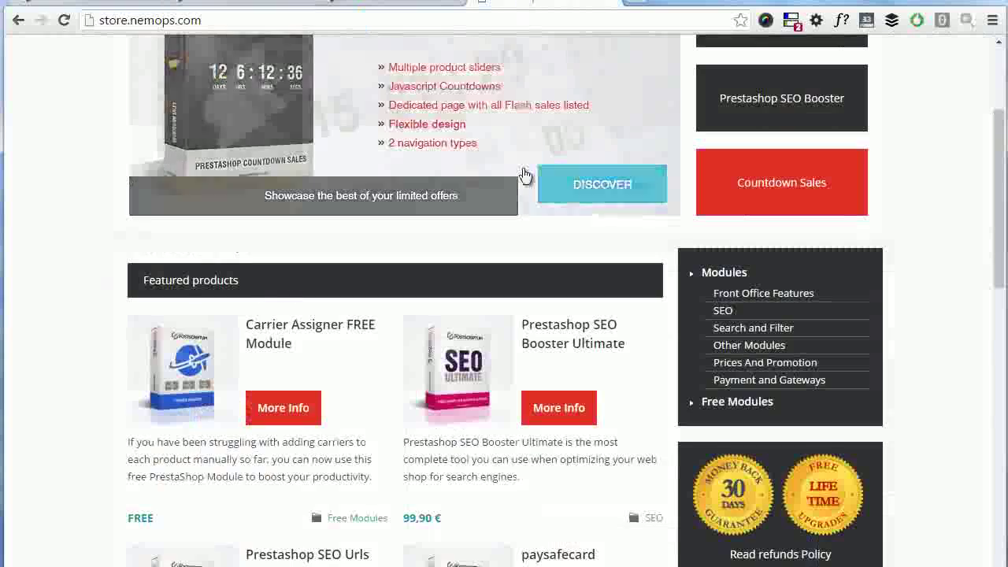
pyautogui.scroll(-3, 524, 173)
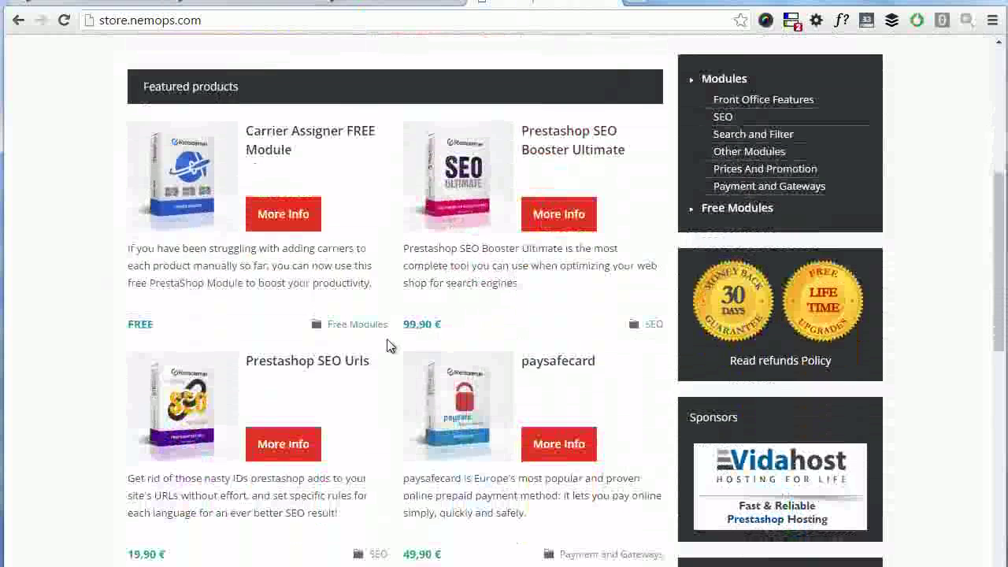
pyautogui.click(268, 5)
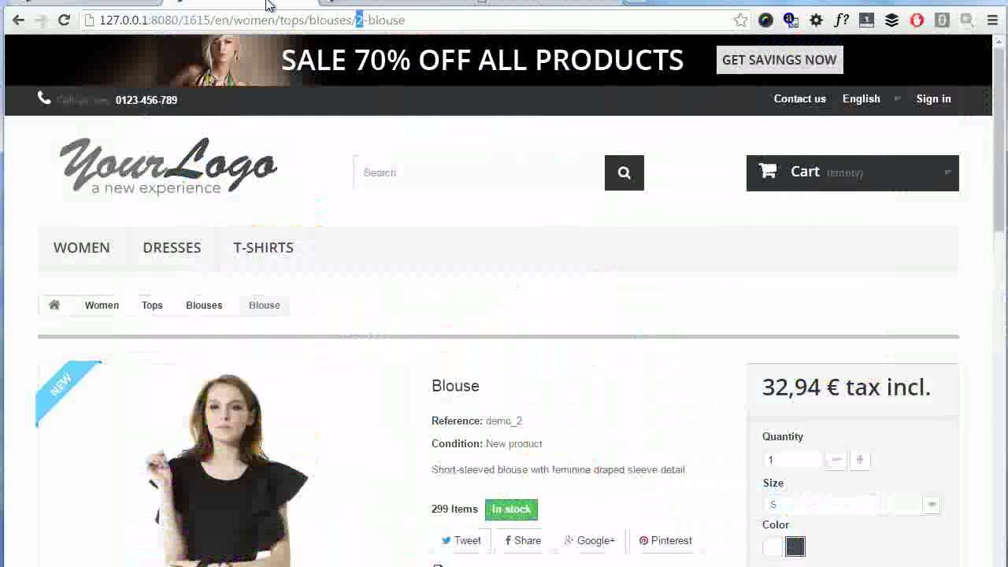
# - Return to the back office's SEO & URLs page and examine the content prefix in the route to CMS page
pyautogui.click(115, 4)
pyautogui.scroll(-3, 364, 252)
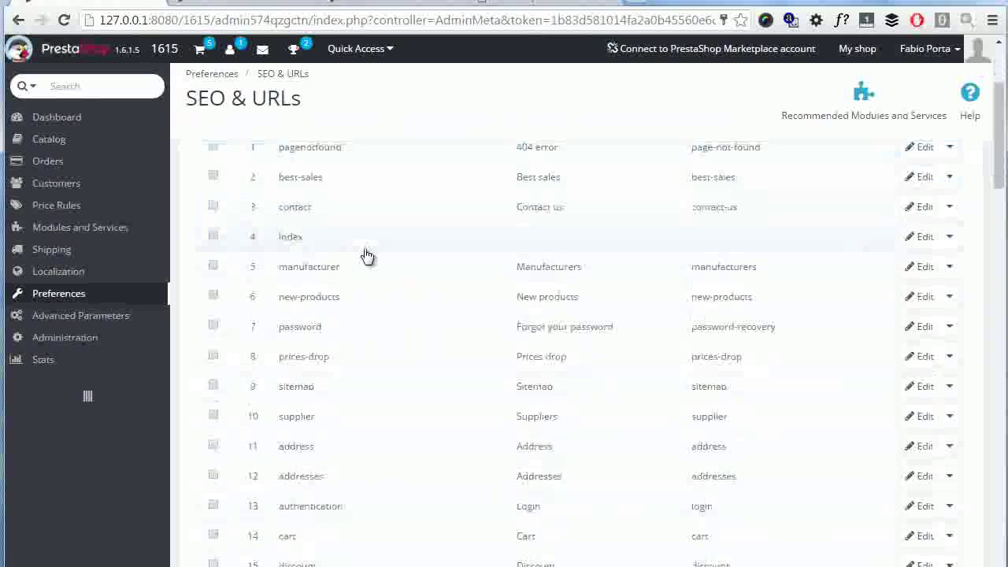
pyautogui.scroll(-12, 365, 252)
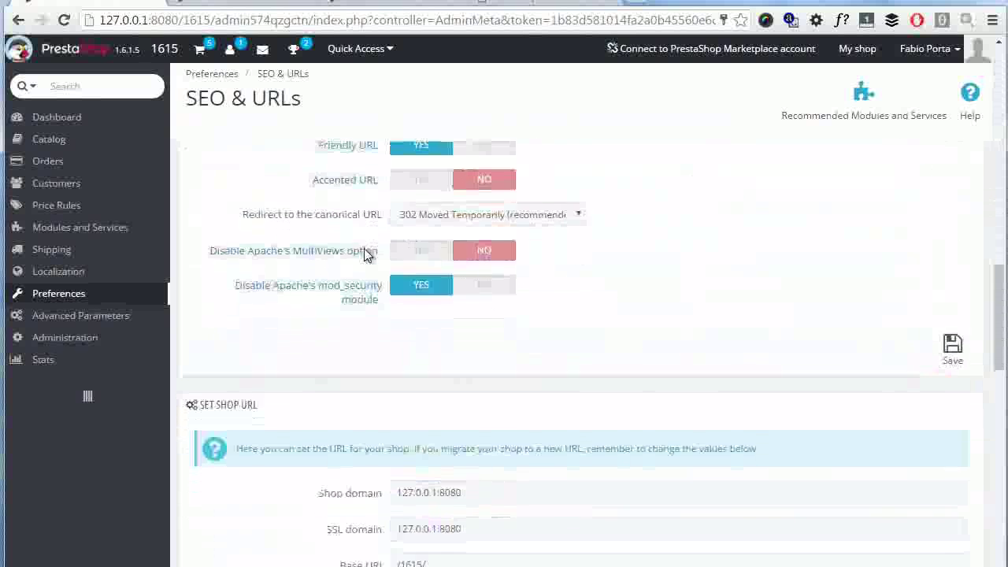
pyautogui.scroll(-3, 364, 254)
pyautogui.scroll(-2, 299, 240)
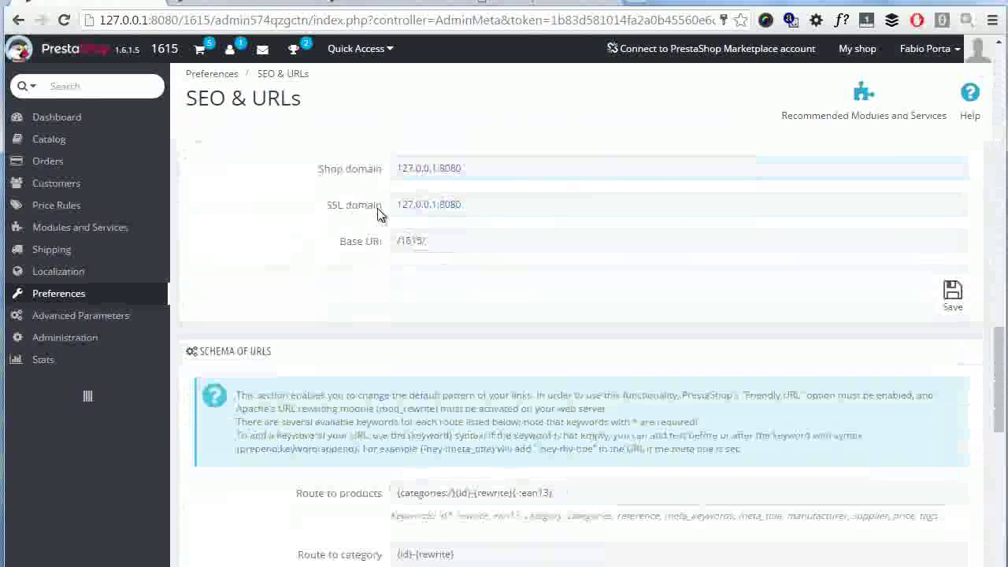
pyautogui.scroll(-6, 377, 209)
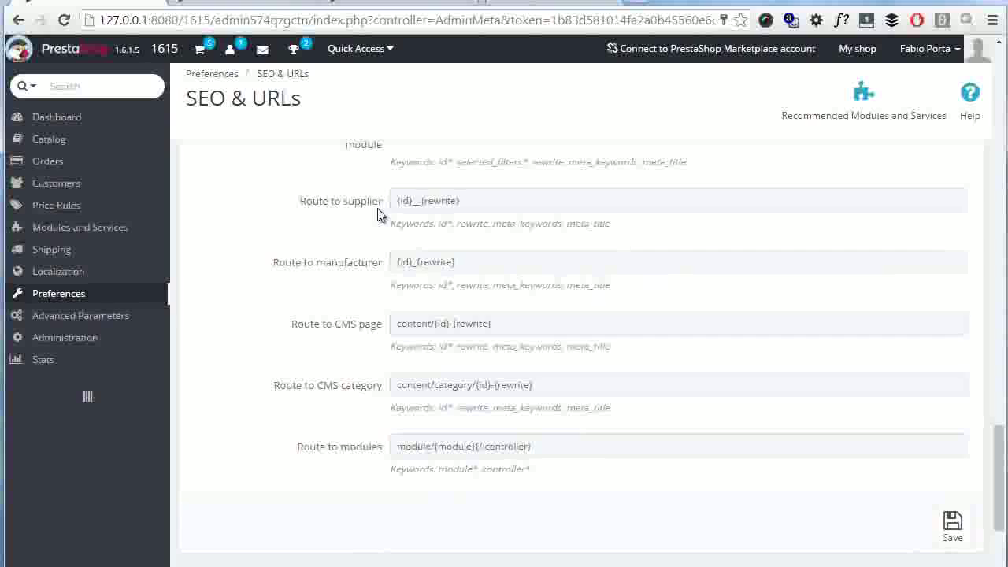
pyautogui.click(457, 322)
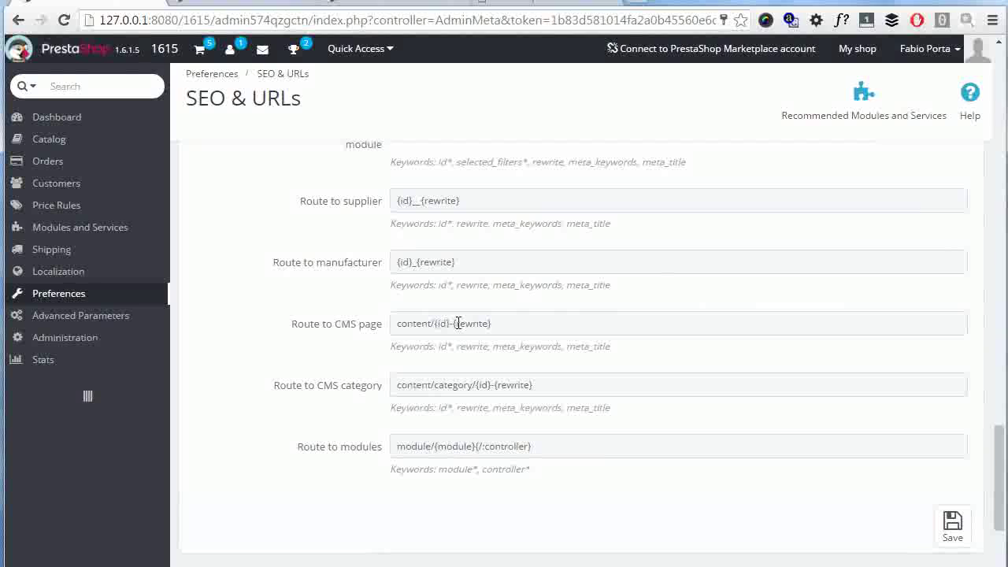
pyautogui.moveTo(431, 324); pyautogui.dragTo(367, 330)
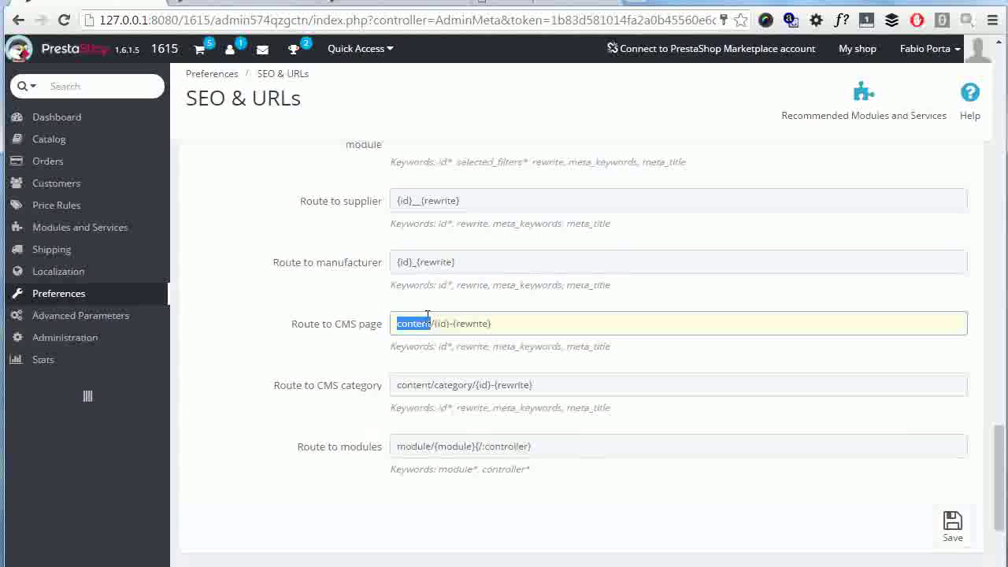
# - Examine the route to category in the Schema of URLs, highlighting its whole {id}-{rewrite} pattern
pyautogui.scroll(5, 425, 385)
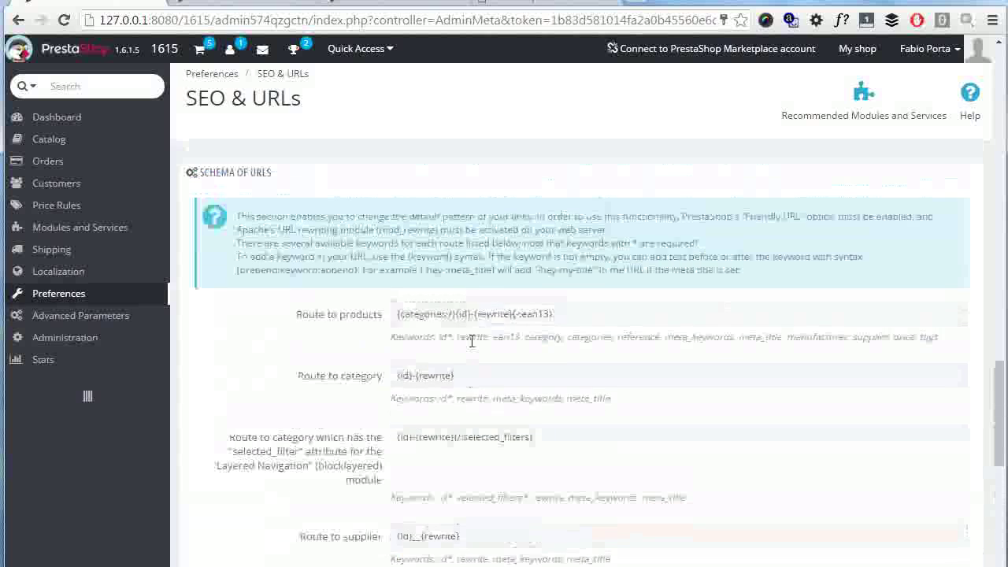
pyautogui.scroll(-2, 520, 396)
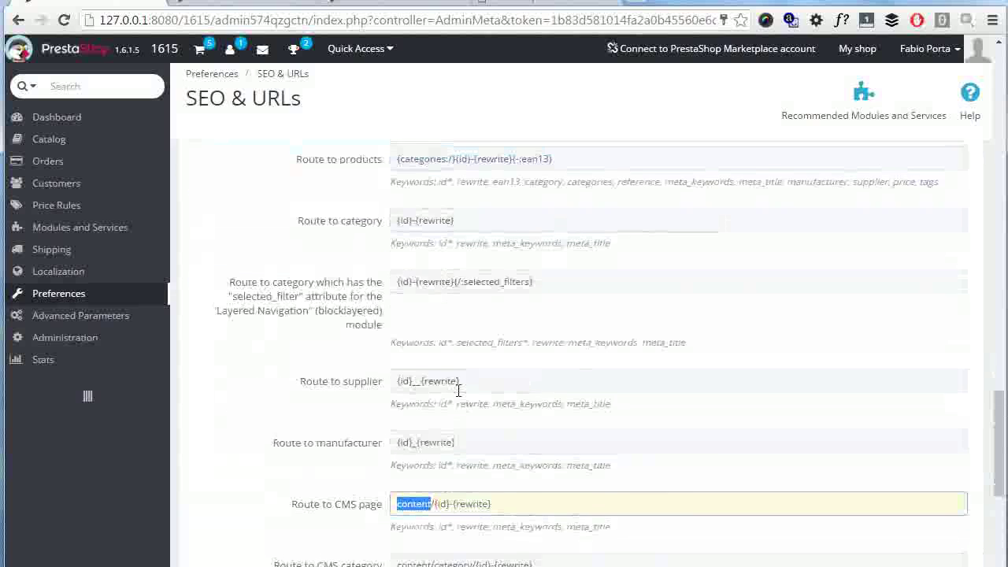
pyautogui.scroll(1, 455, 317)
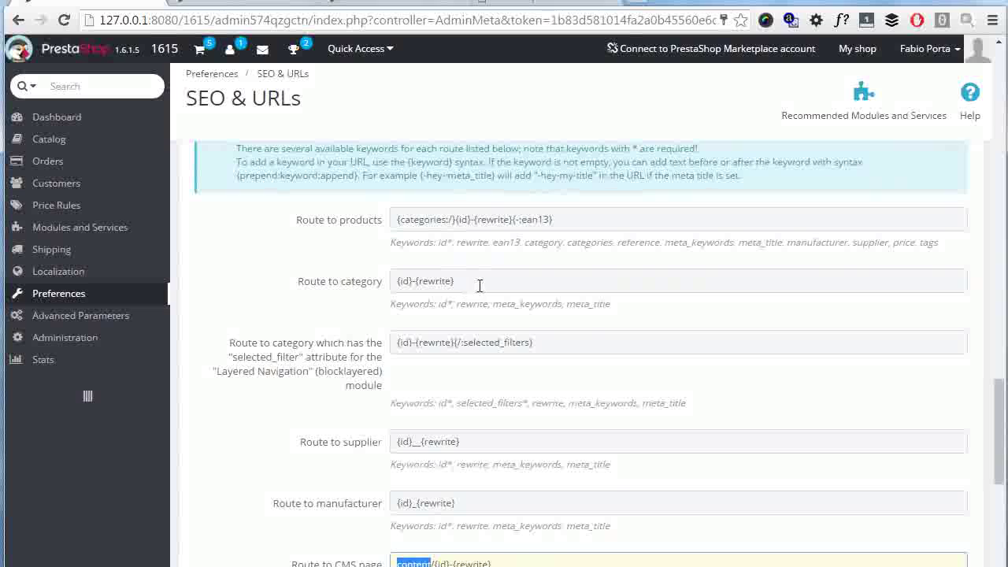
pyautogui.moveTo(455, 284); pyautogui.dragTo(285, 286)
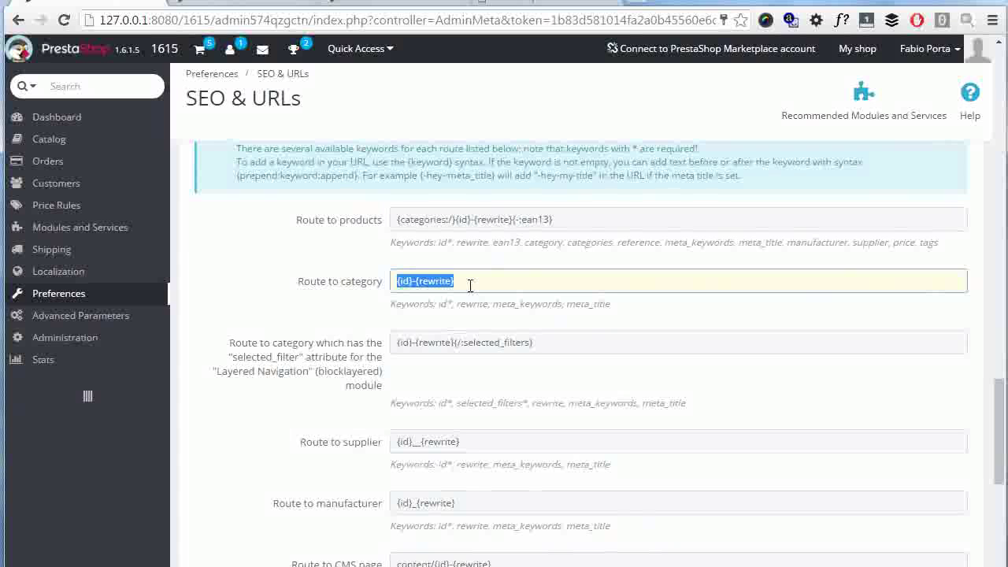
pyautogui.scroll(-3, 468, 286)
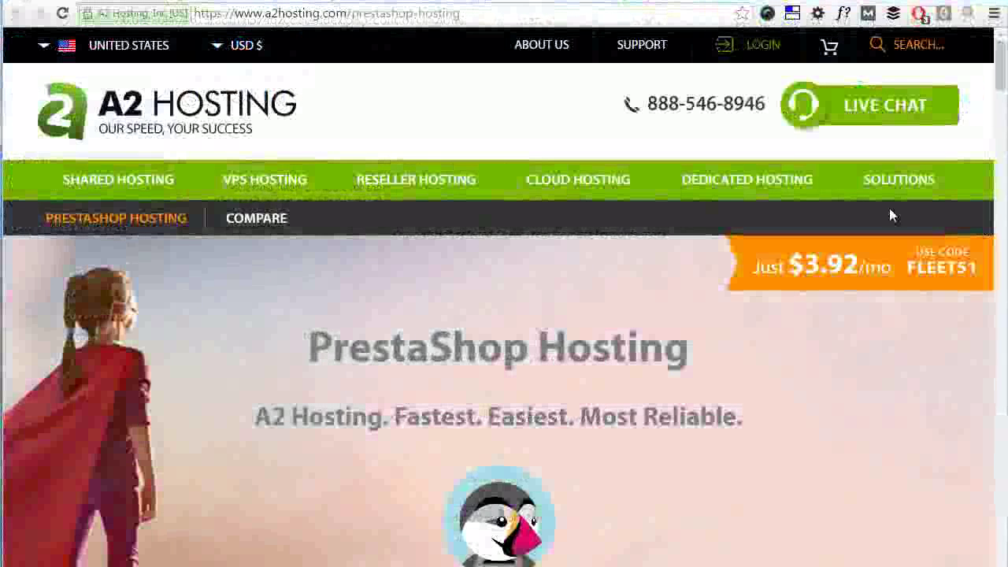
# - Look through A2 Hosting's PrestaShop hosting page down to the Lite, Swift and Turbo plans
pyautogui.scroll(-1, 820, 237)
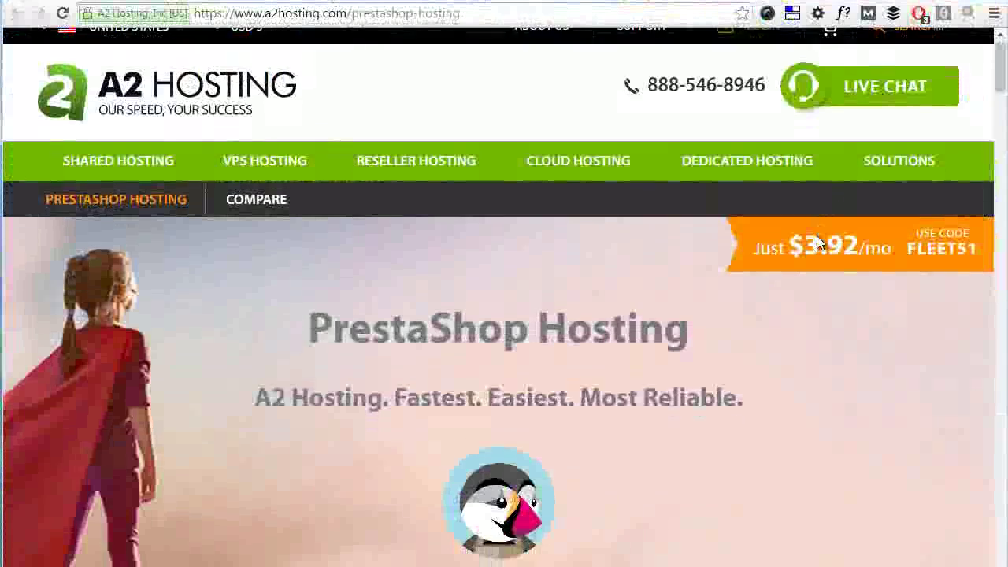
pyautogui.scroll(-4, 819, 244)
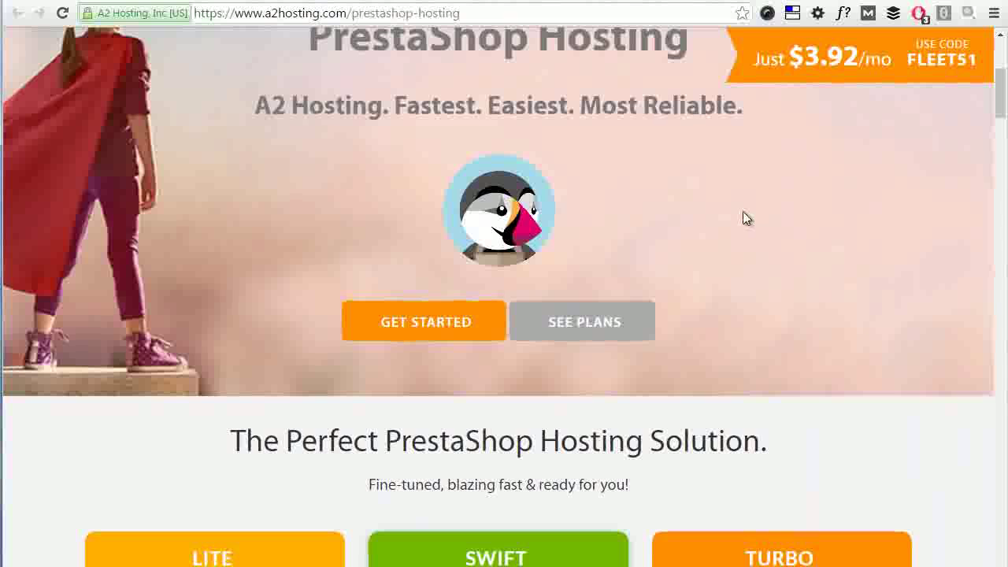
pyautogui.scroll(-2, 746, 218)
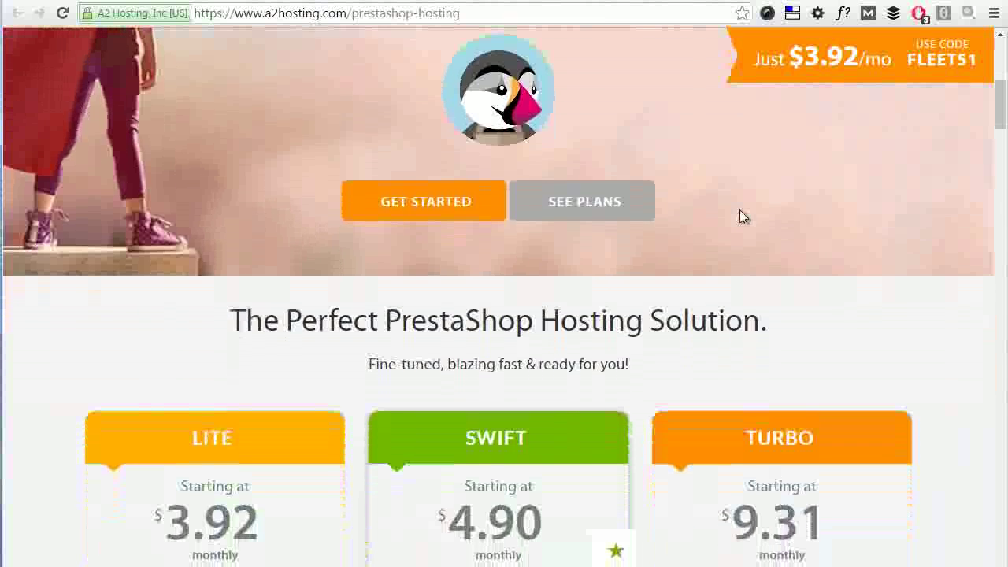
pyautogui.scroll(-1, 739, 209)
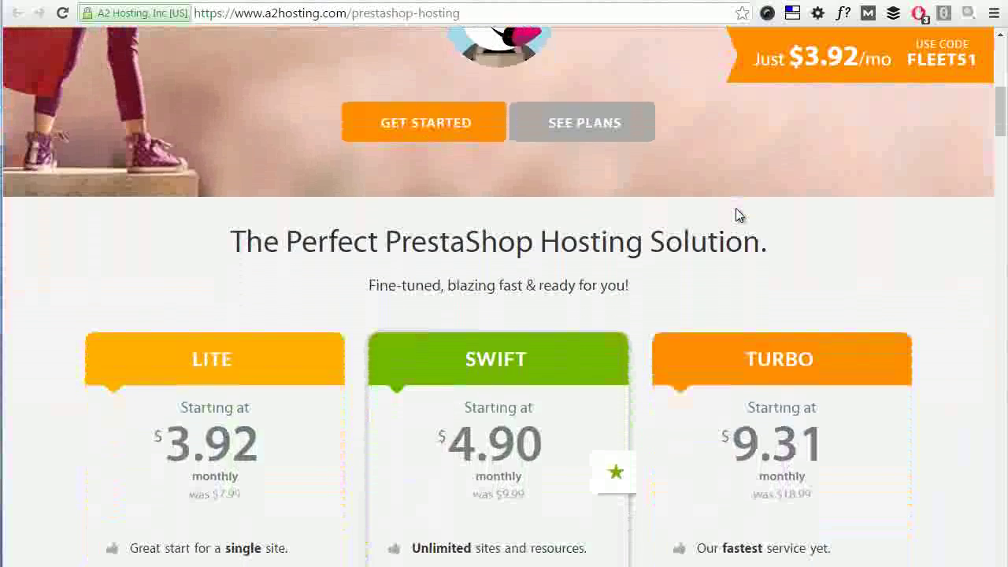
pyautogui.scroll(-2, 739, 214)
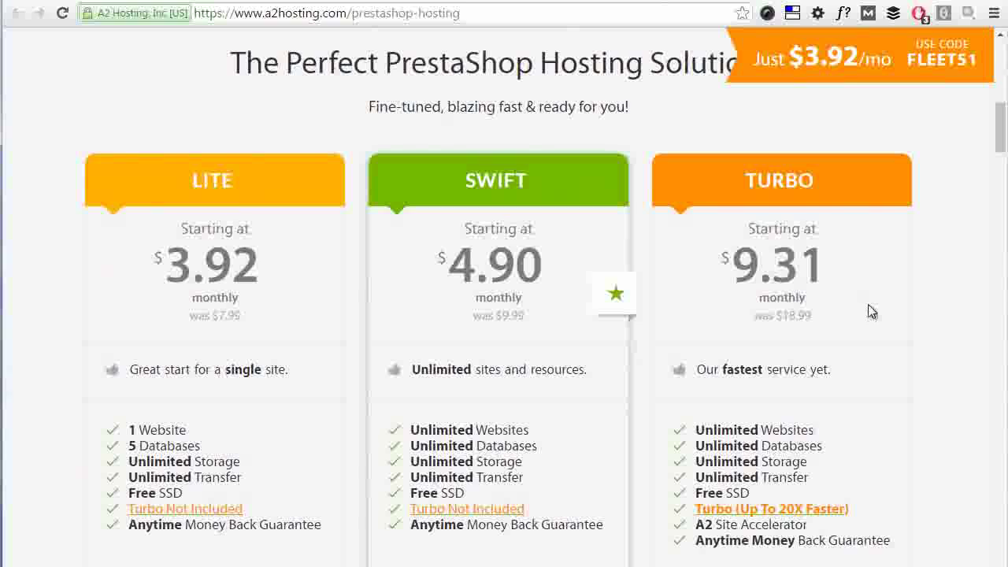